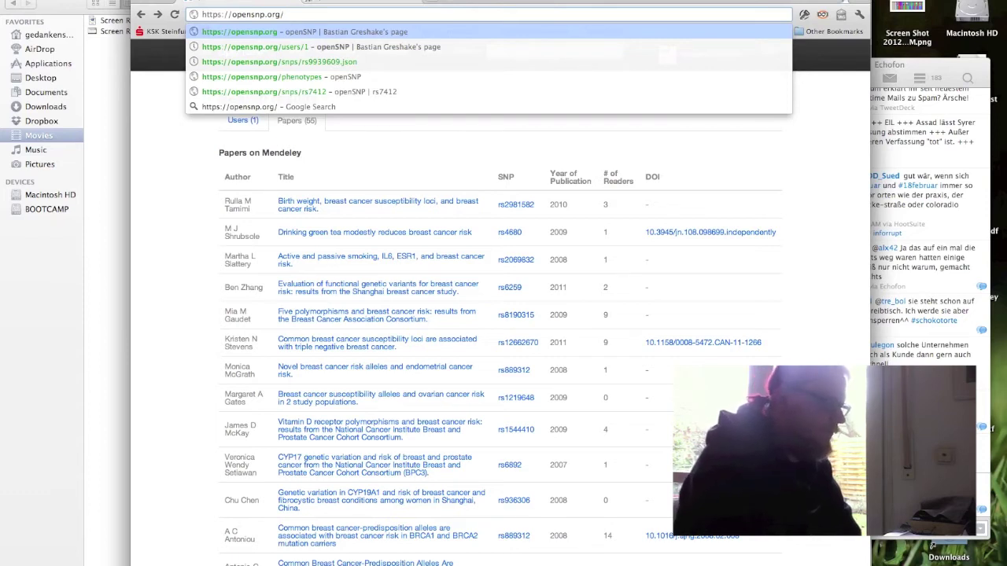
# Step: Open openSNP user 1's profile, then load opensnp.org/users.json to list all users as JSON
pyautogui.press('Return')
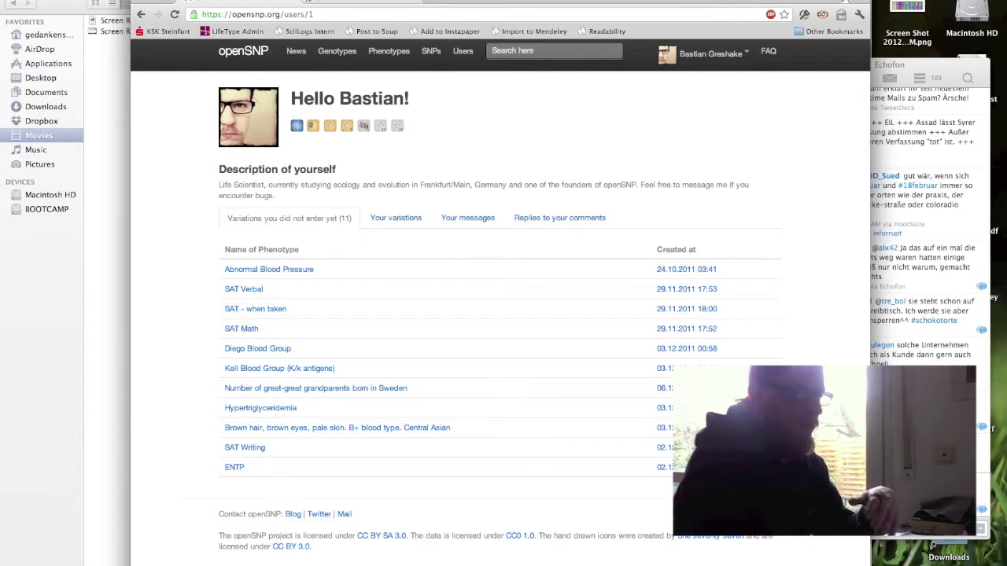
pyautogui.press('super+l')
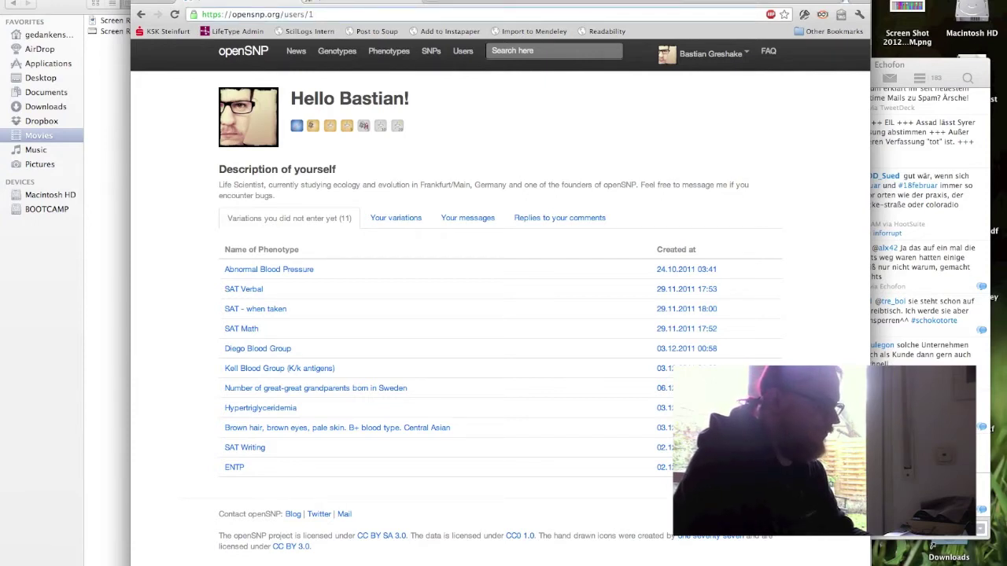
pyautogui.press('BackSpace')
pyautogui.press('BackSpace')
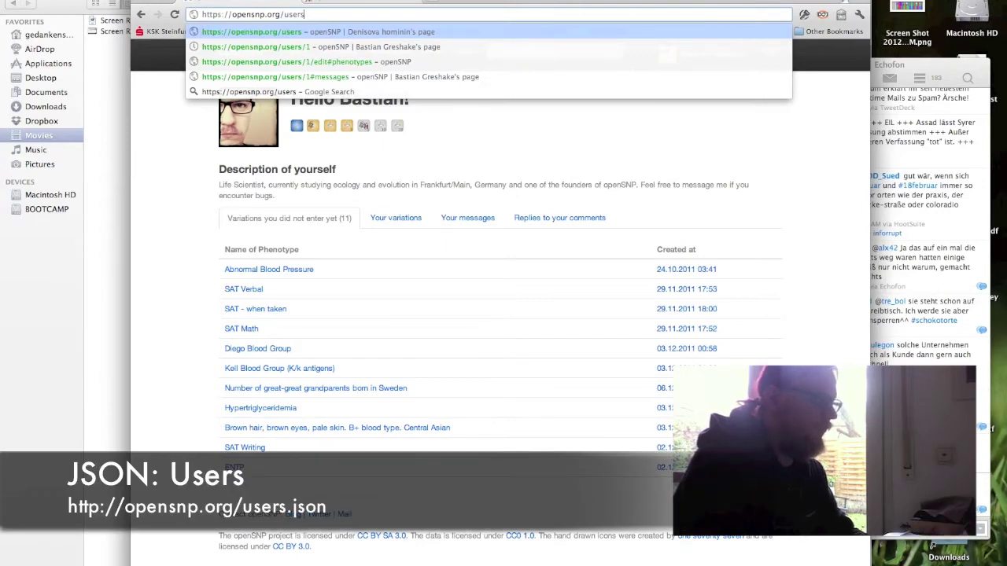
pyautogui.write('.json')
pyautogui.press('Return')
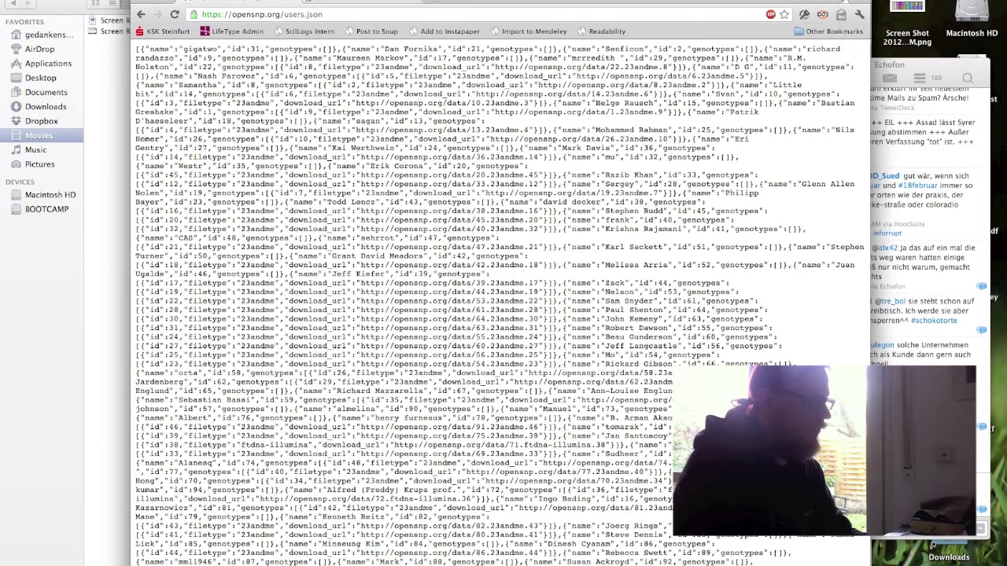
# Step: Load opensnp.org/phenotypes/json/1.json to view user 1's phenotypes as raw JSON
pyautogui.press('super+l')
pyautogui.press('Right')
pyautogui.press('BackSpace')
pyautogui.press('BackSpace')
pyautogui.press('BackSpace')
pyautogui.press('BackSpace')
pyautogui.press('BackSpace')
pyautogui.press('BackSpace')
pyautogui.press('BackSpace')
pyautogui.press('BackSpace')
pyautogui.press('BackSpace')
pyautogui.press('BackSpace')
pyautogui.write('p')
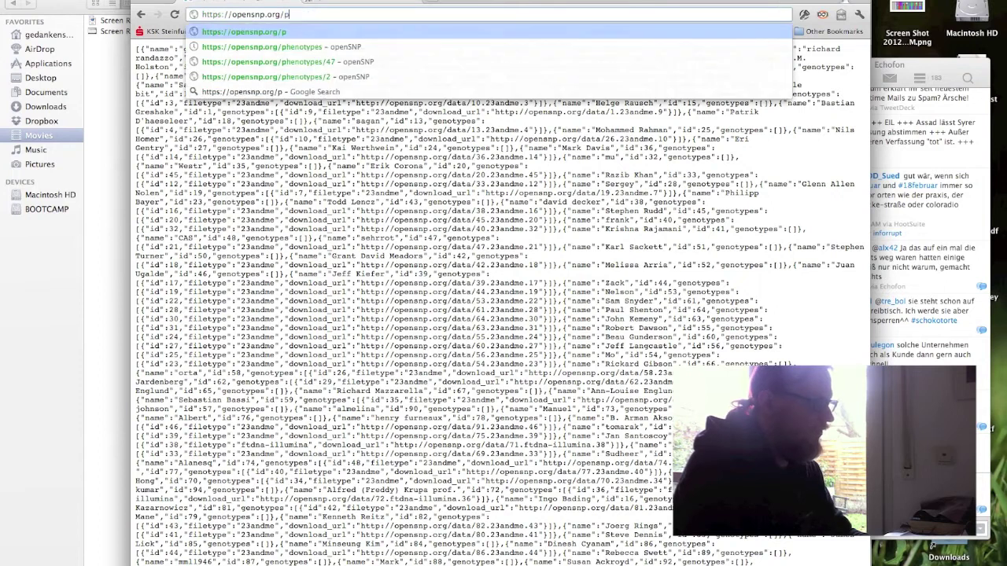
pyautogui.write('henotypes')
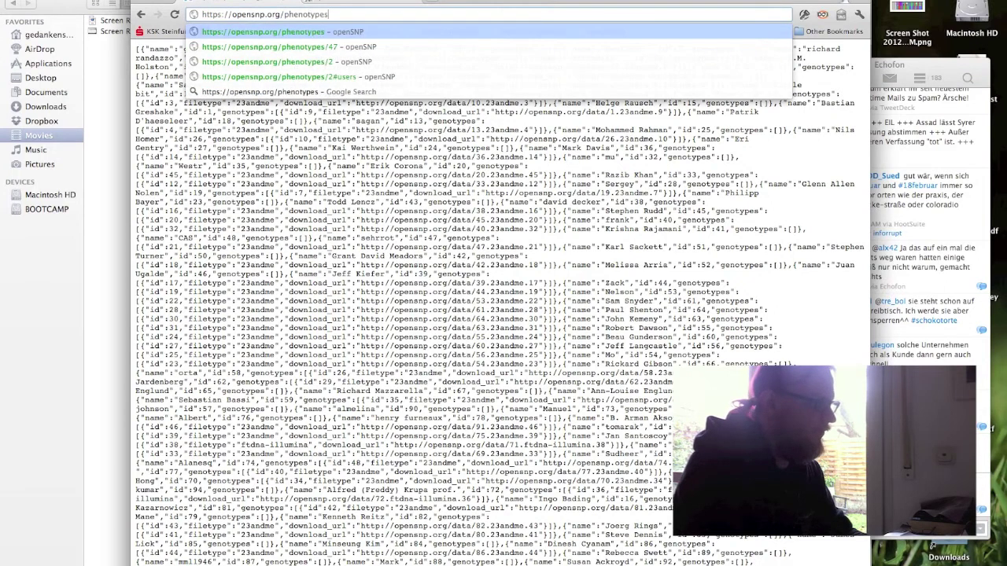
pyautogui.write('/json/')
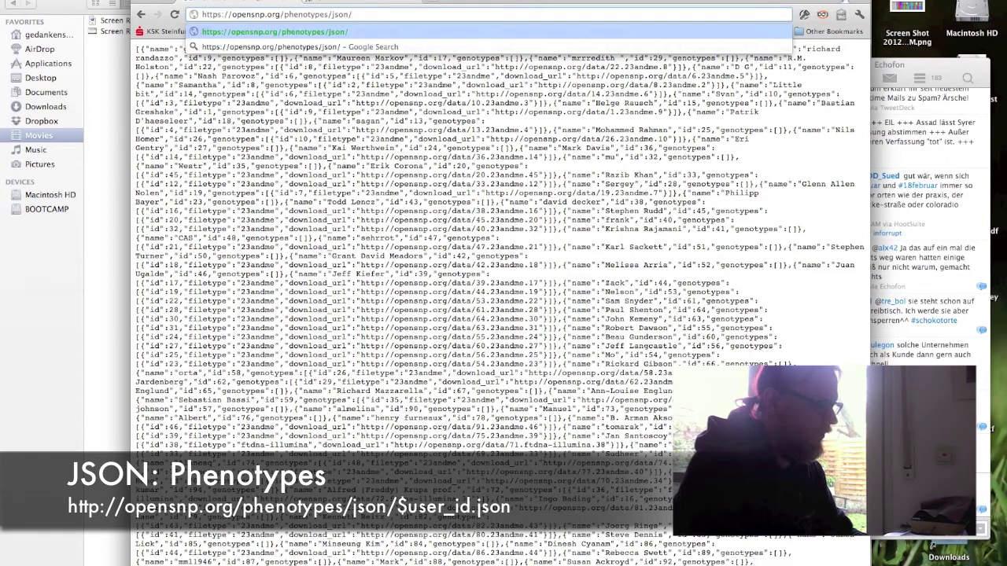
pyautogui.write('1.json')
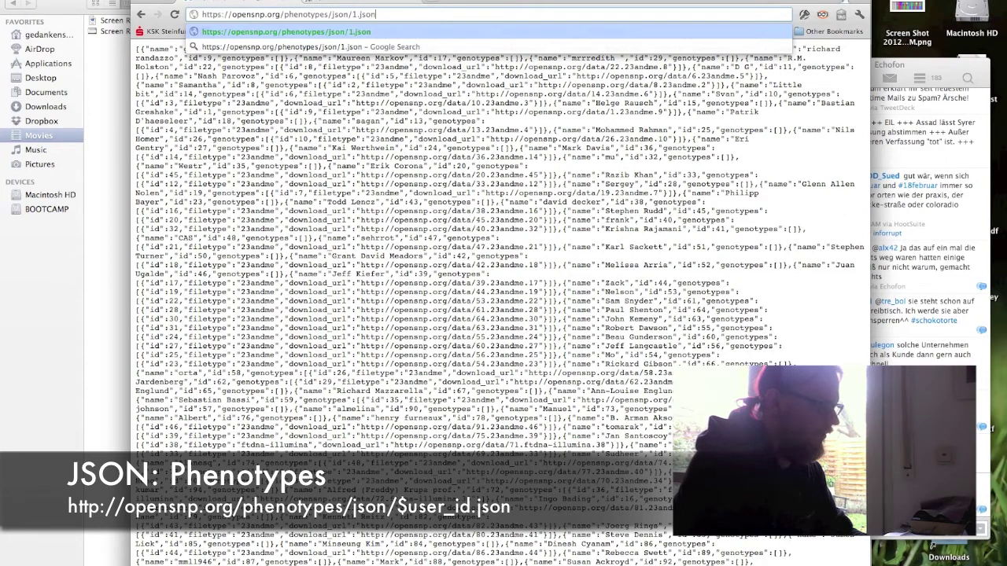
pyautogui.press('Return')
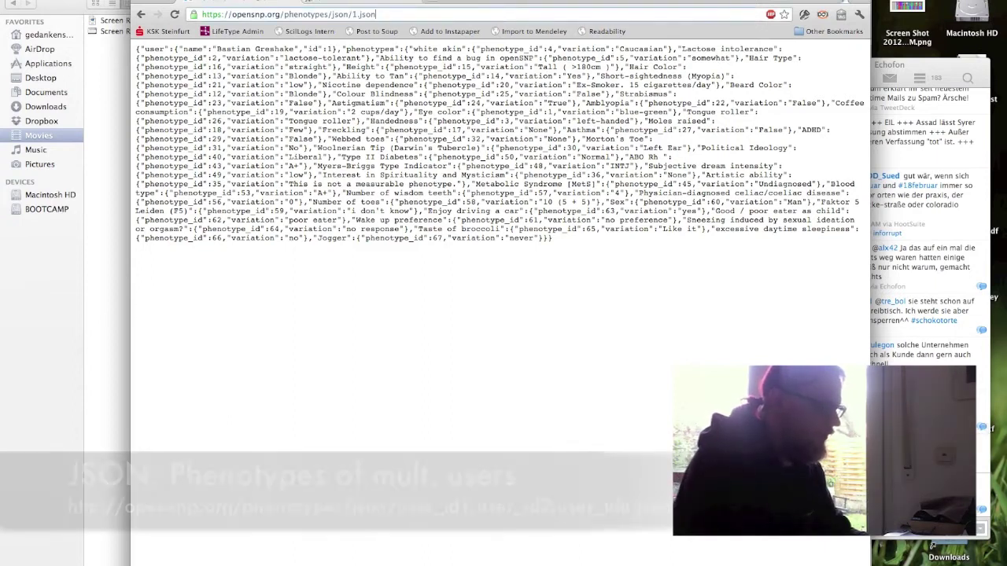
# Step: Load phenotypes/json/1,6,8.json to get phenotypes for users 1, 6 and 8
pyautogui.click(356, 14)
pyautogui.write(',')
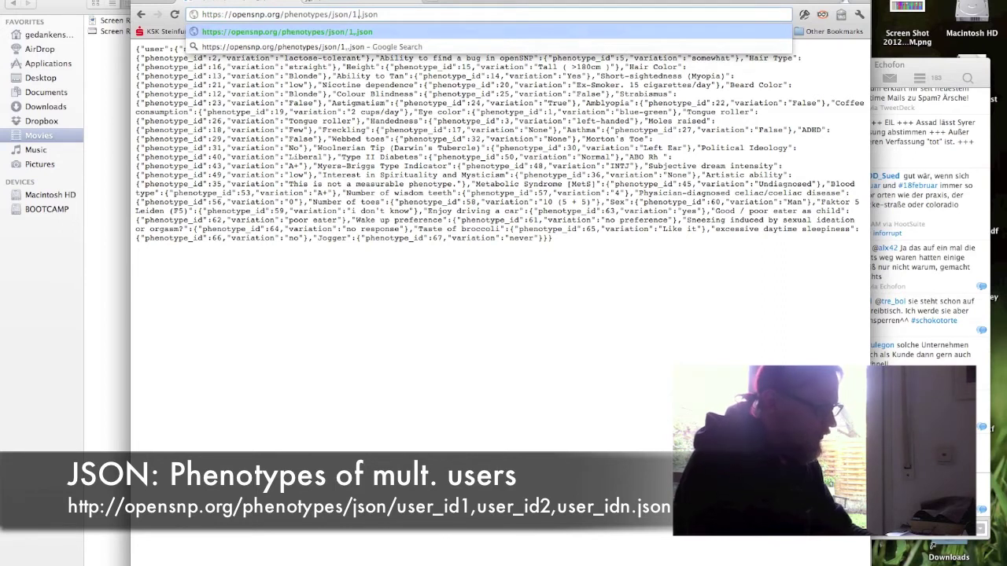
pyautogui.write('6,8,')
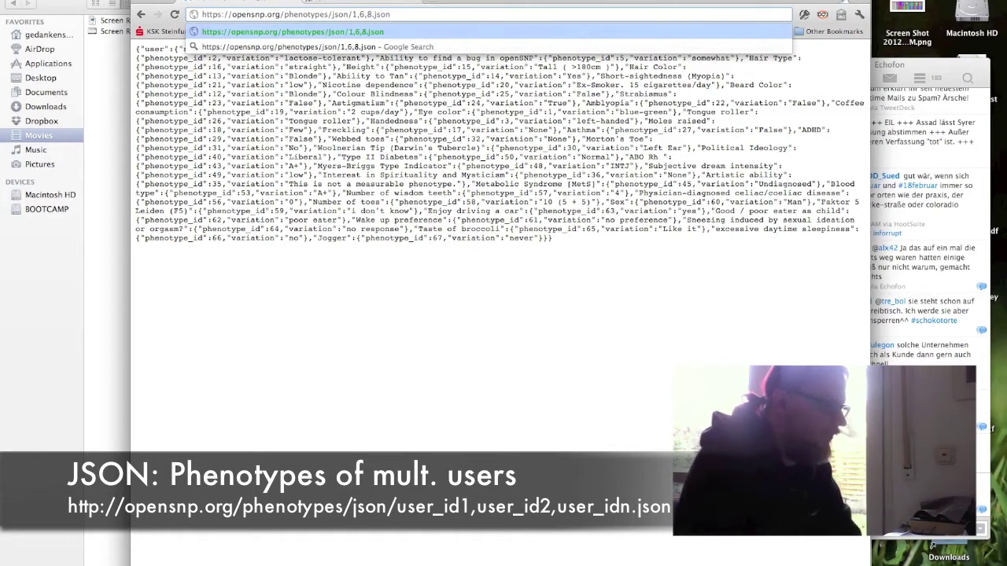
pyautogui.press('Return')
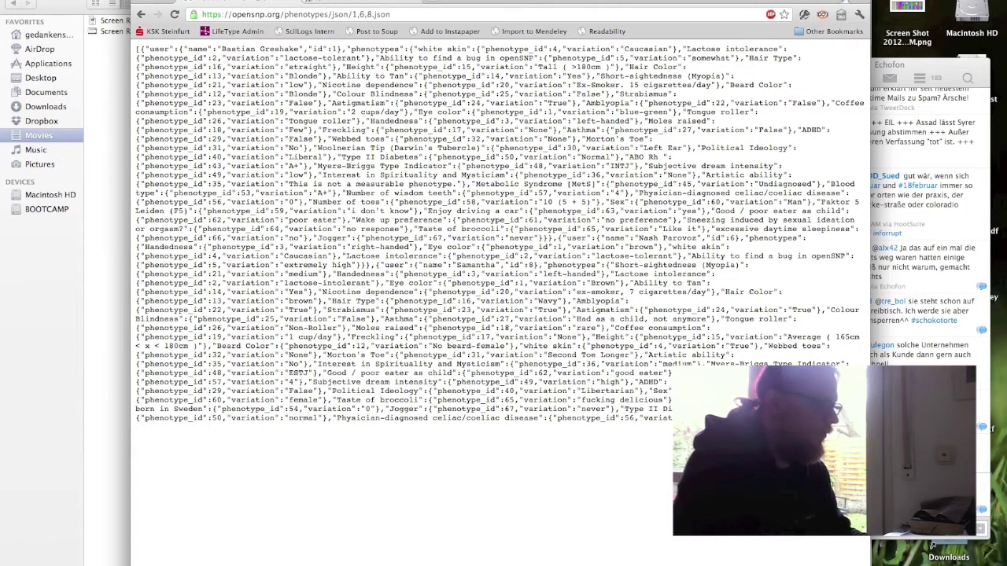
# Step: Change the request to phenotypes/json/1-10.json for the range of users 1 to 10
pyautogui.press('super+l')
pyautogui.press('Right')
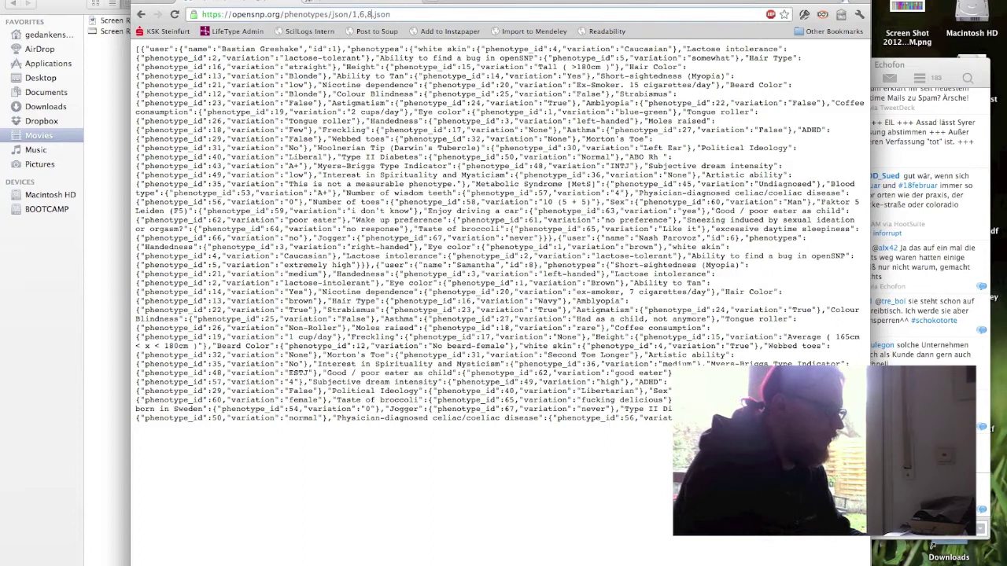
pyautogui.press('BackSpace')
pyautogui.press('BackSpace')
pyautogui.press('BackSpace')
pyautogui.press('BackSpace')
pyautogui.write('-')
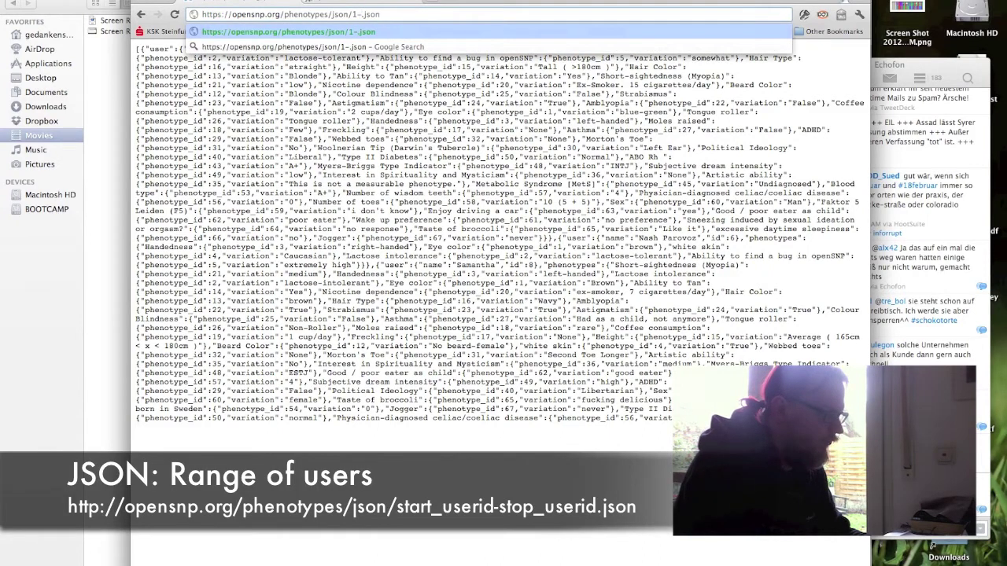
pyautogui.write('10')
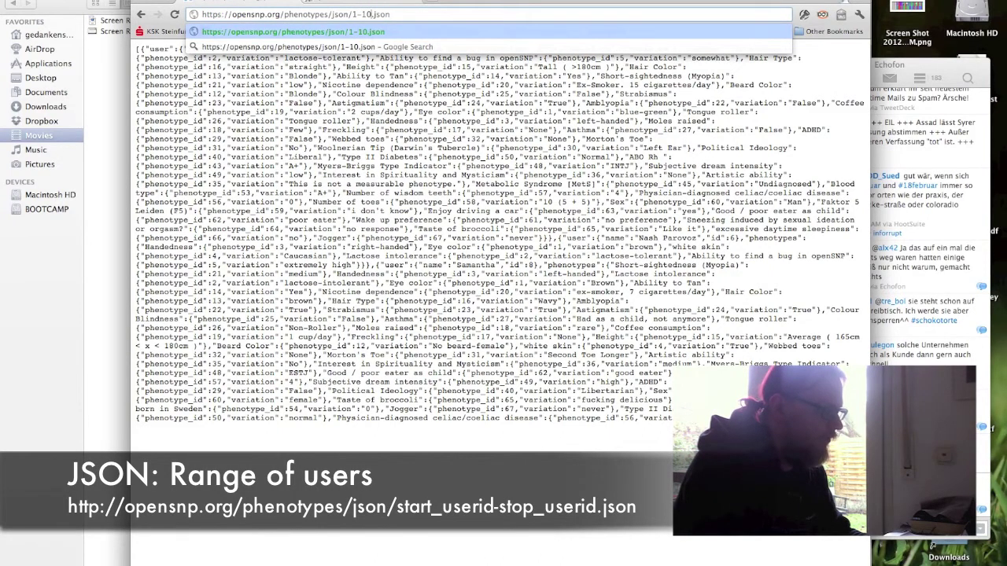
pyautogui.press('Return')
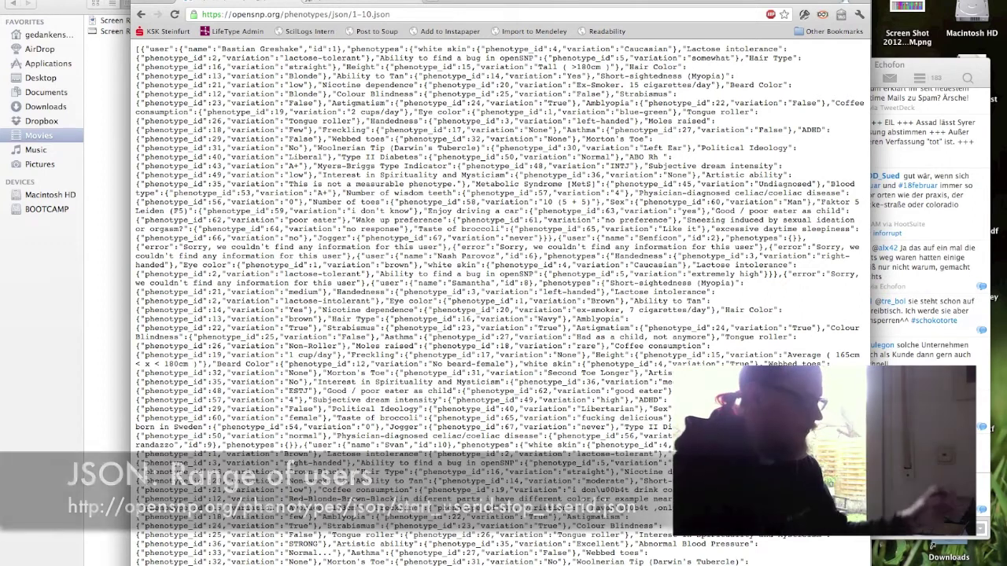
# Step: Load opensnp.org/snps/rs7412.json to see every user's genotype at rs7412
pyautogui.press('super+l')
pyautogui.press('Right')
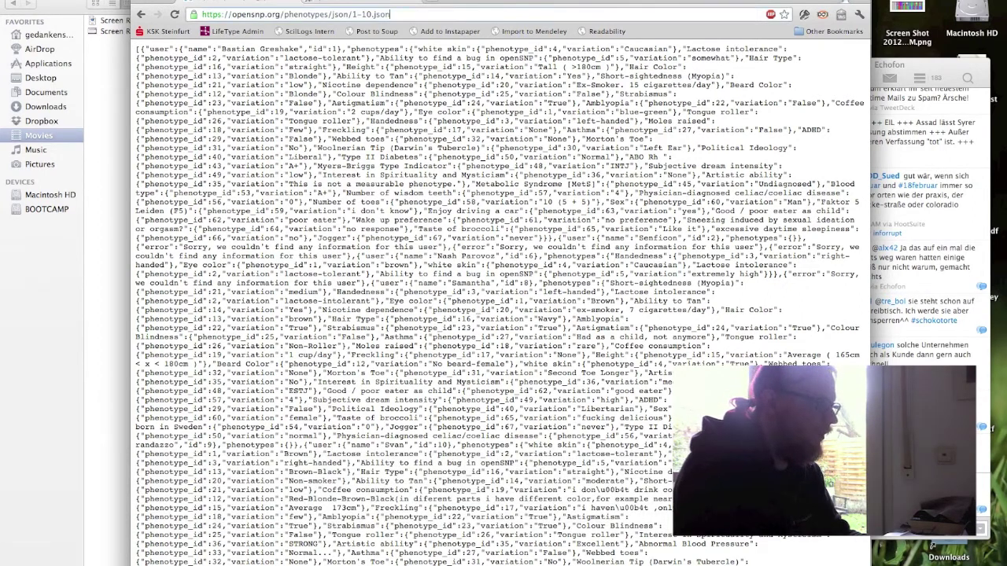
pyautogui.hotkey('alt', 'shift', 'Left')
pyautogui.hotkey('alt', 'shift', 'Left')
pyautogui.hotkey('alt', 'shift', 'Left')
pyautogui.hotkey('alt', 'shift', 'Left')
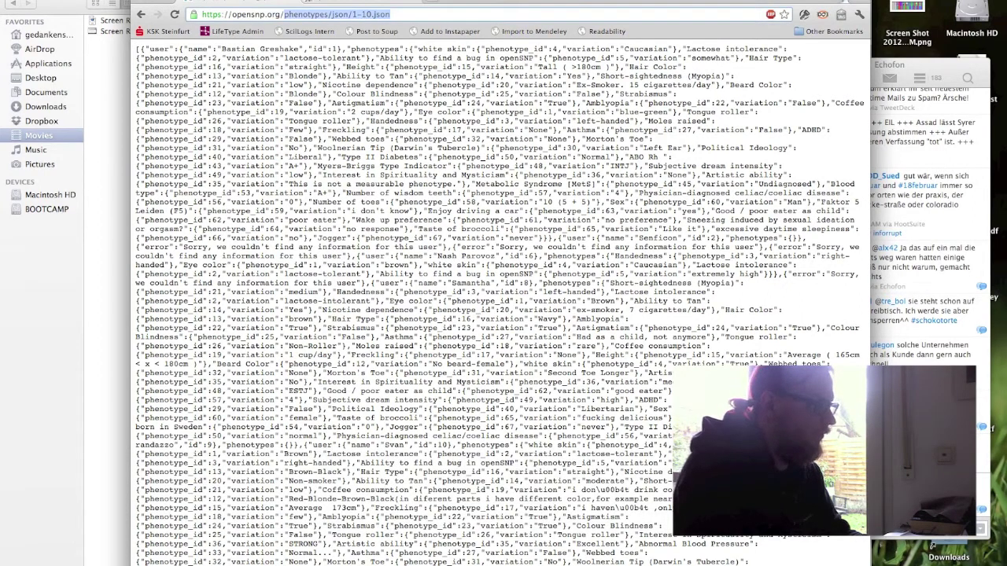
pyautogui.write('snps/')
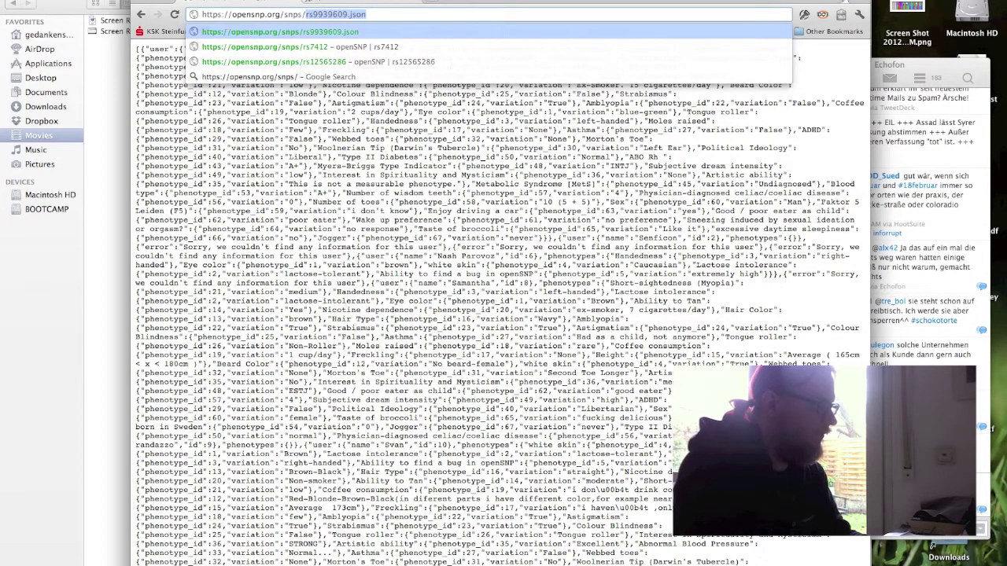
pyautogui.press('Down')
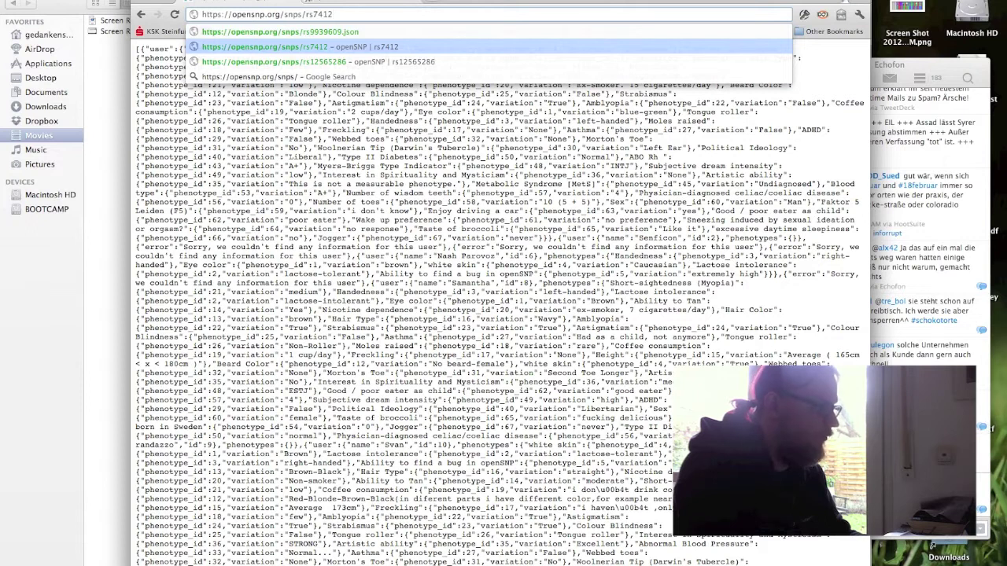
pyautogui.write('.json')
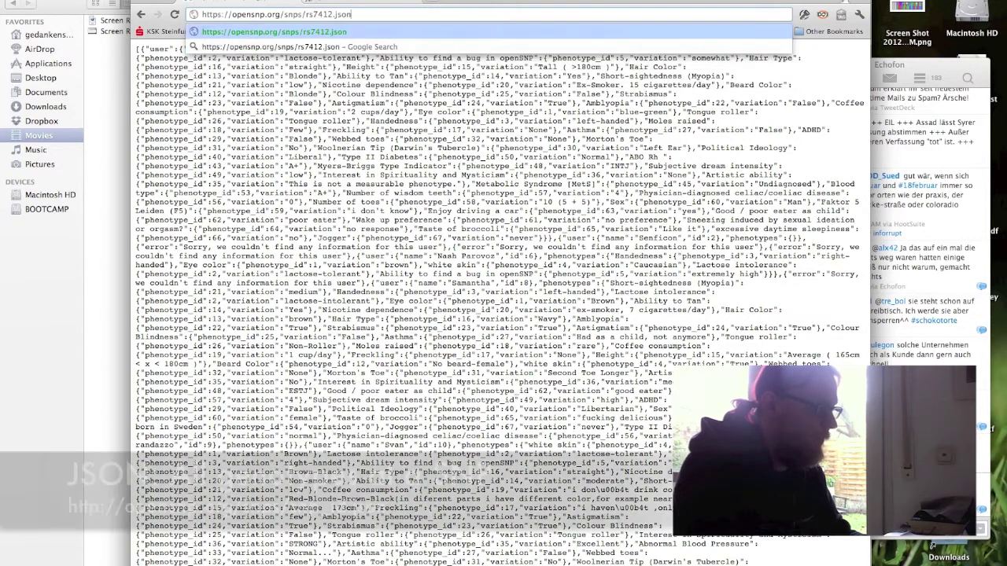
pyautogui.press('Return')
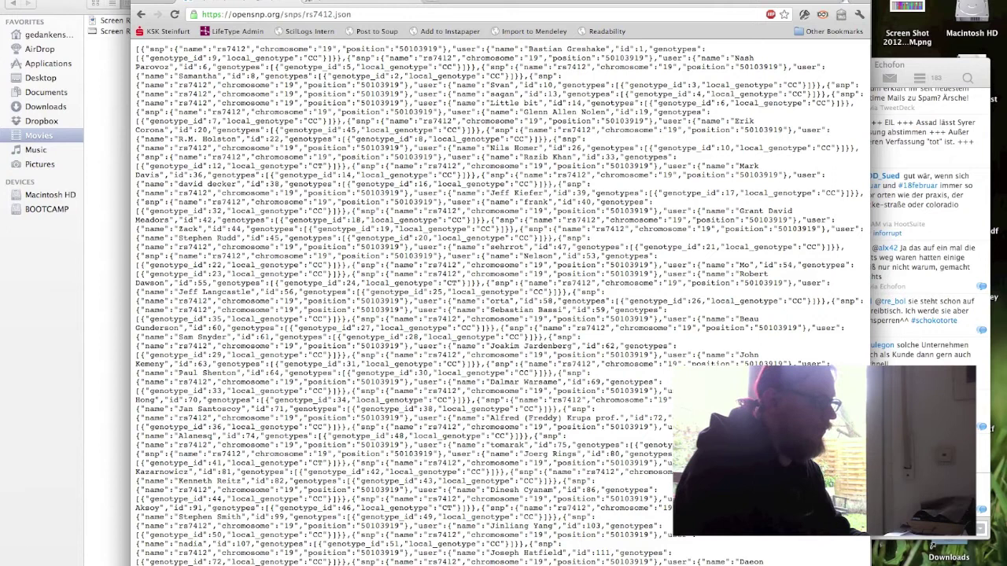
# Step: Clear rs7412.json from the address, leaving the snps/ path
pyautogui.press('super+l')
pyautogui.press('Right')
pyautogui.hotkey('alt', 'BackSpace')
pyautogui.hotkey('alt', 'BackSpace')
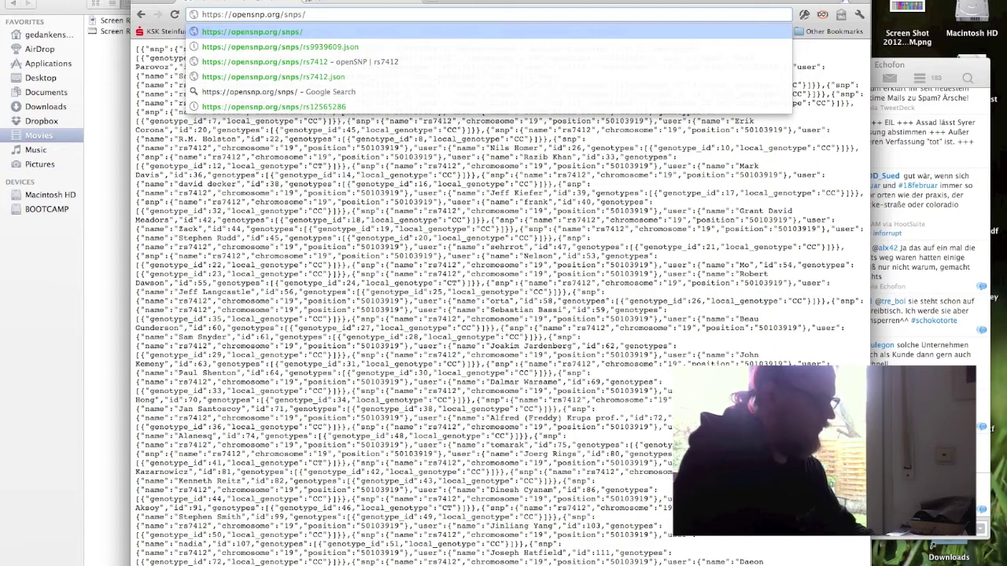
# Step: Load snps/json/Rs7412/1.json for user 1, then extend it to users 1, 6 and 8
pyautogui.write('json/')
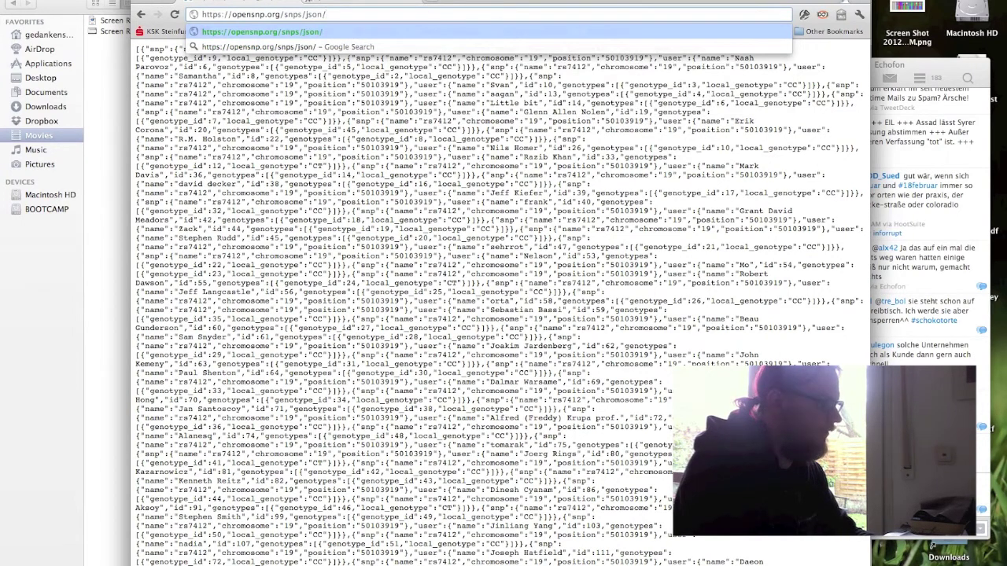
pyautogui.write('Rs7')
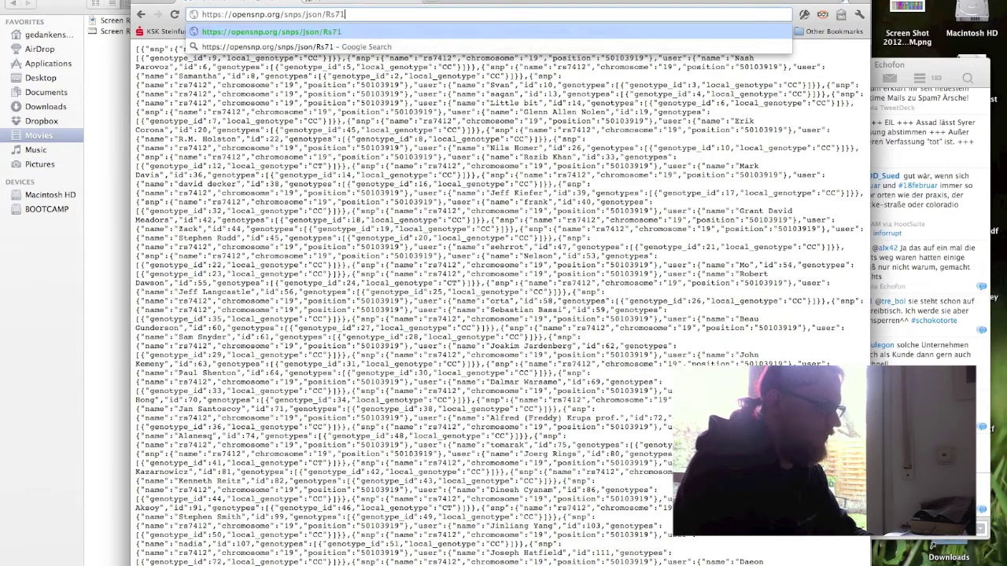
pyautogui.write('412')
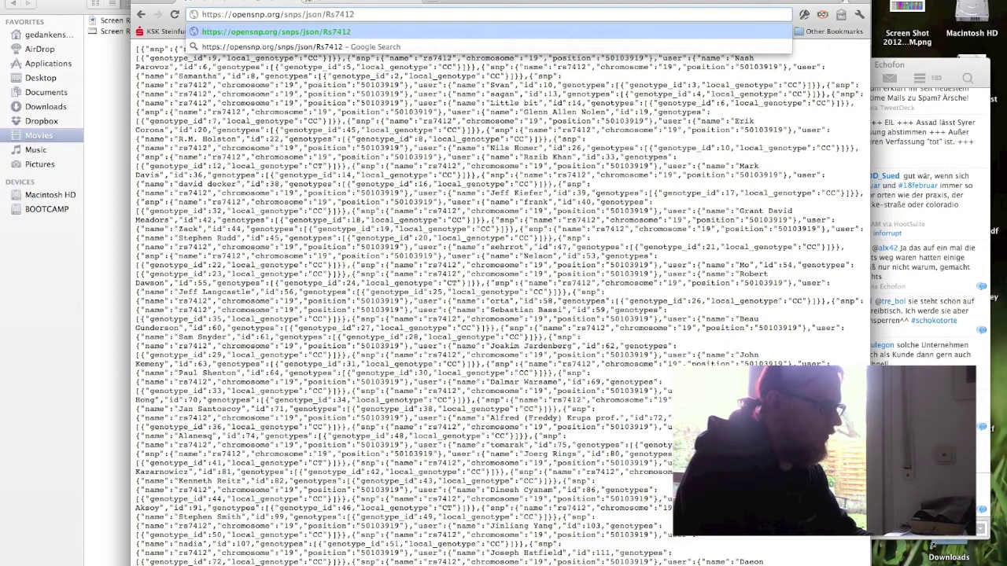
pyautogui.write('/')
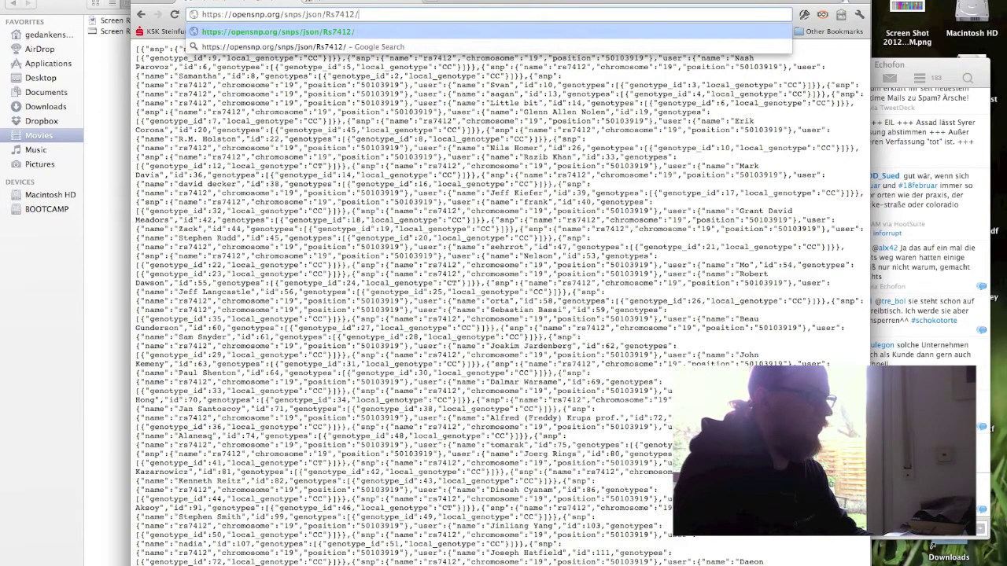
pyautogui.write('1')
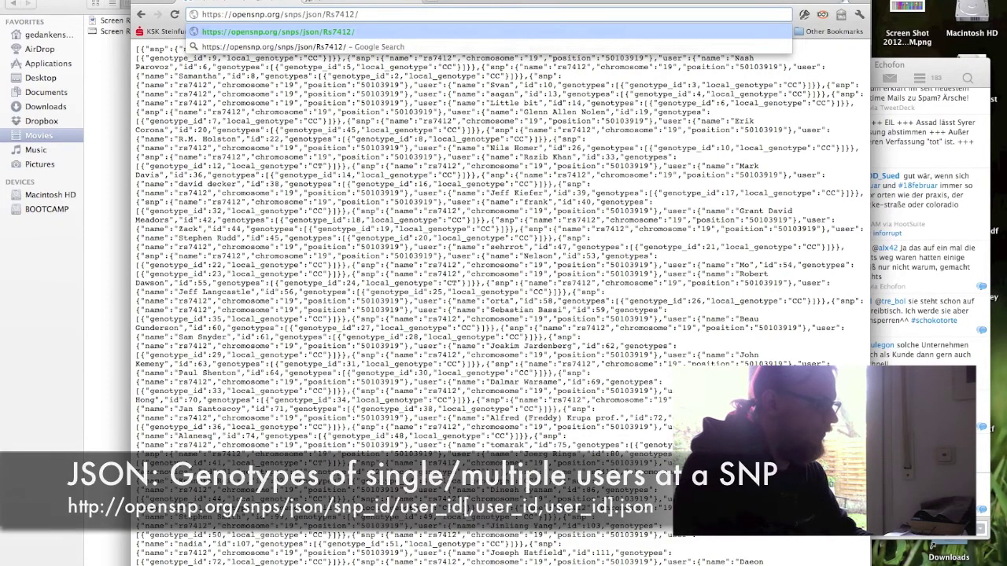
pyautogui.write('.json')
pyautogui.press('Return')
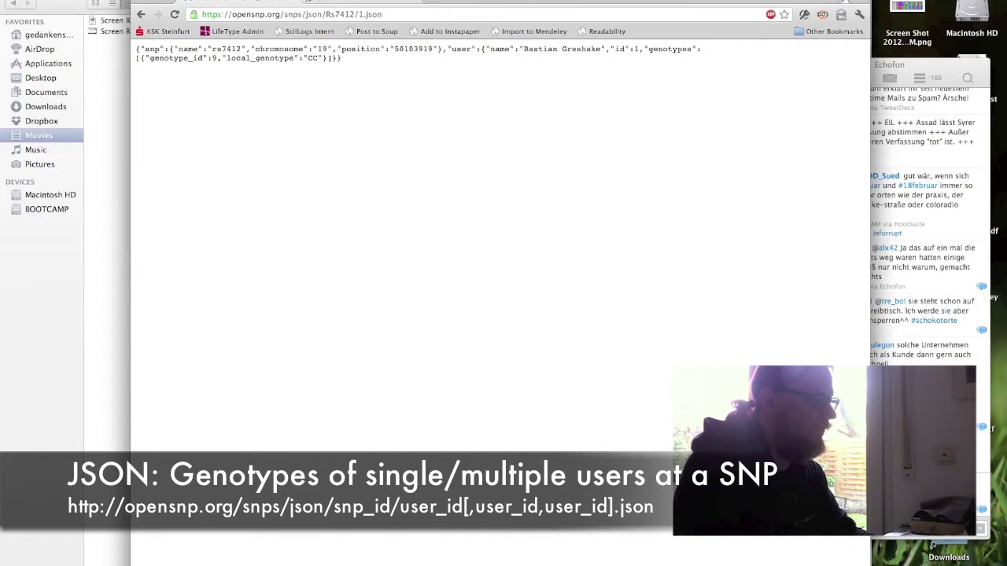
pyautogui.press('super+l')
pyautogui.press('Right')
pyautogui.write(',')
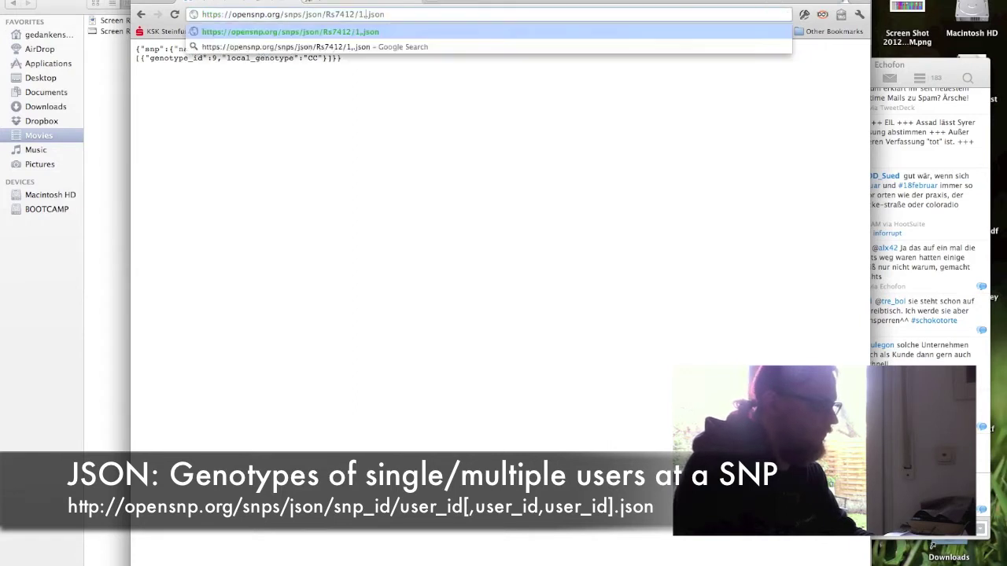
pyautogui.write('6,8')
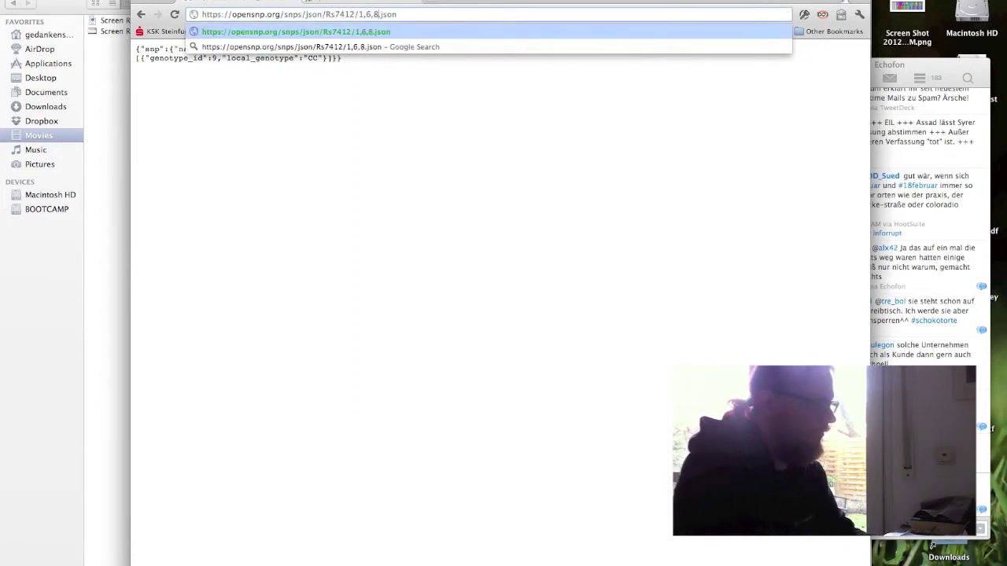
pyautogui.press('Return')
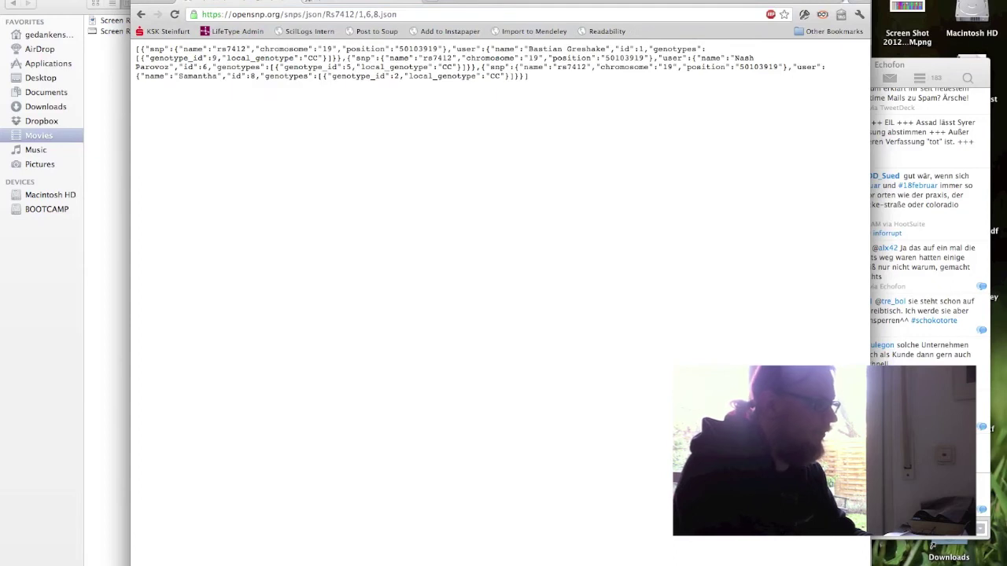
# Step: Change the query to snps/json/Rs7412/1-10.json for users 1 to 10
pyautogui.click(391, 14)
pyautogui.click(392, 14)
pyautogui.press('BackSpace')
pyautogui.press('BackSpace')
pyautogui.press('BackSpace')
pyautogui.press('BackSpace')
pyautogui.write('-10')
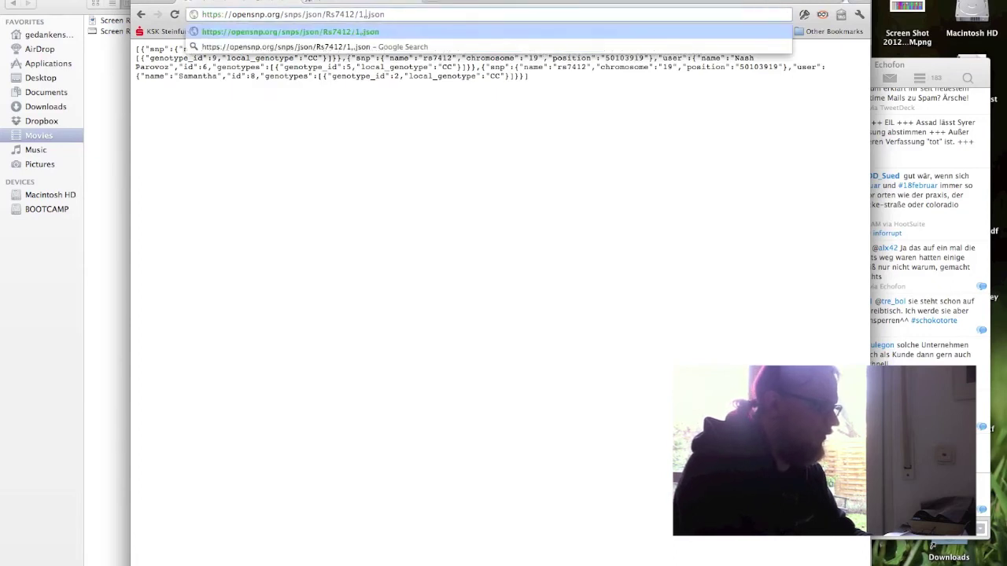
pyautogui.press('Return')
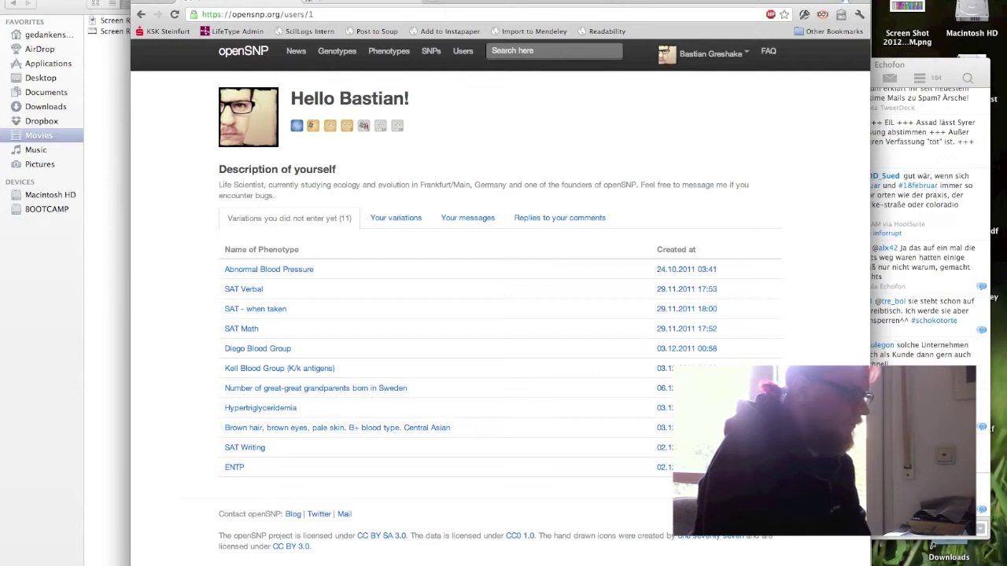
# Step: Load opensnp.org/das/sources and scroll through the XML list of DAS sources
pyautogui.press('super+l')
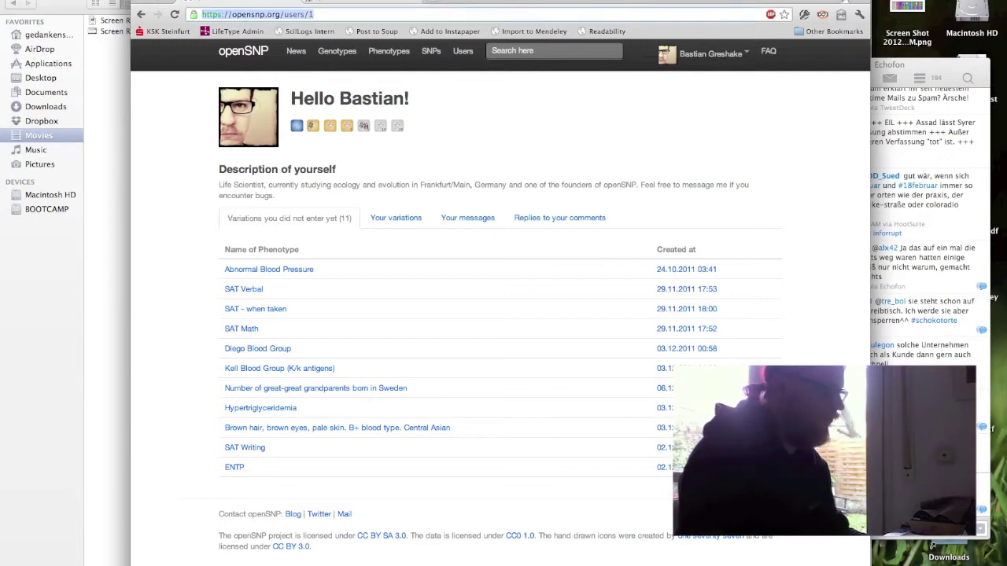
pyautogui.press('Right')
pyautogui.hotkey('shift', 'alt', 'Left')
pyautogui.hotkey('shift', 'alt', 'Left')
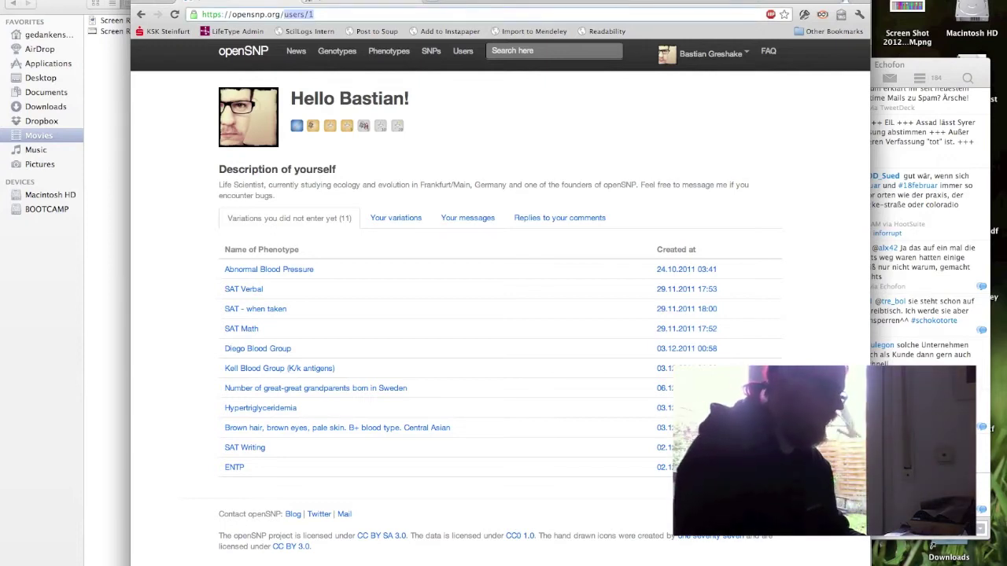
pyautogui.write('das/')
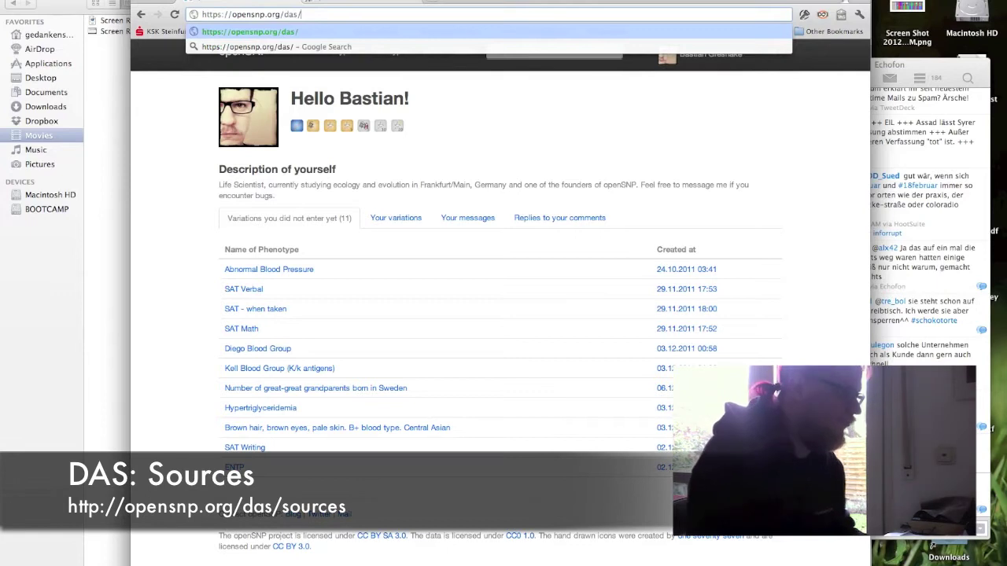
pyautogui.write('sources')
pyautogui.press('Return')
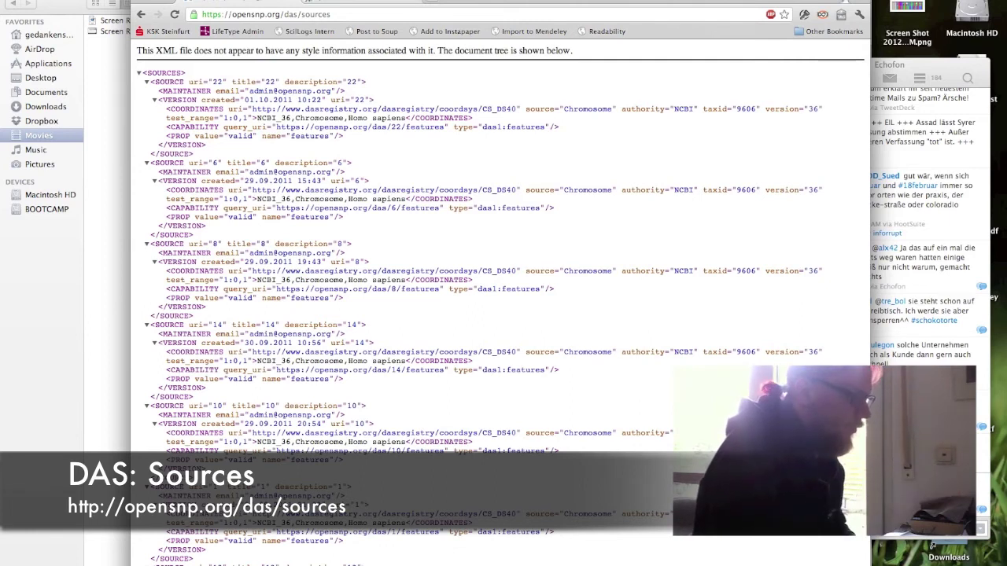
pyautogui.scroll(-15, 387, 218)
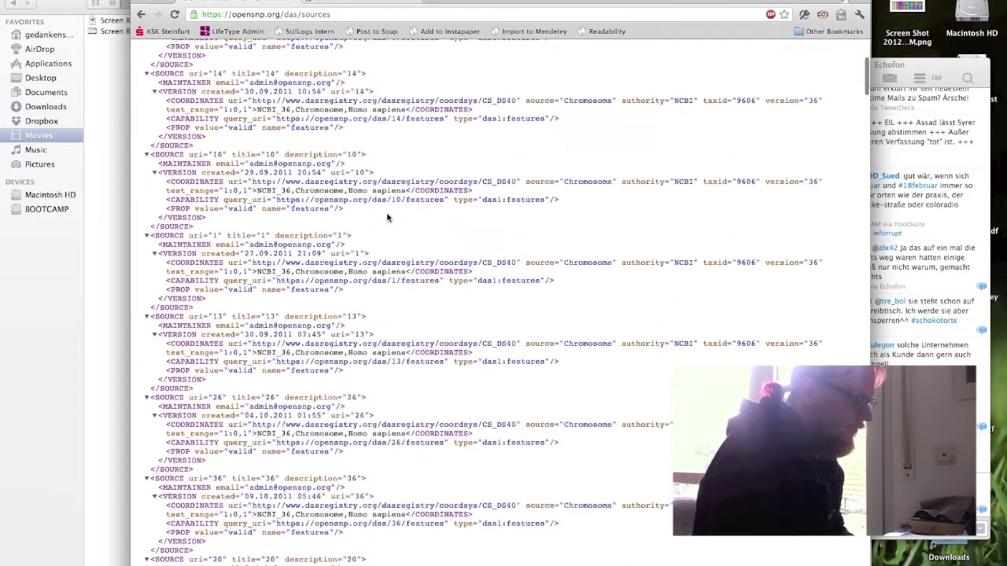
pyautogui.scroll(-10, 387, 218)
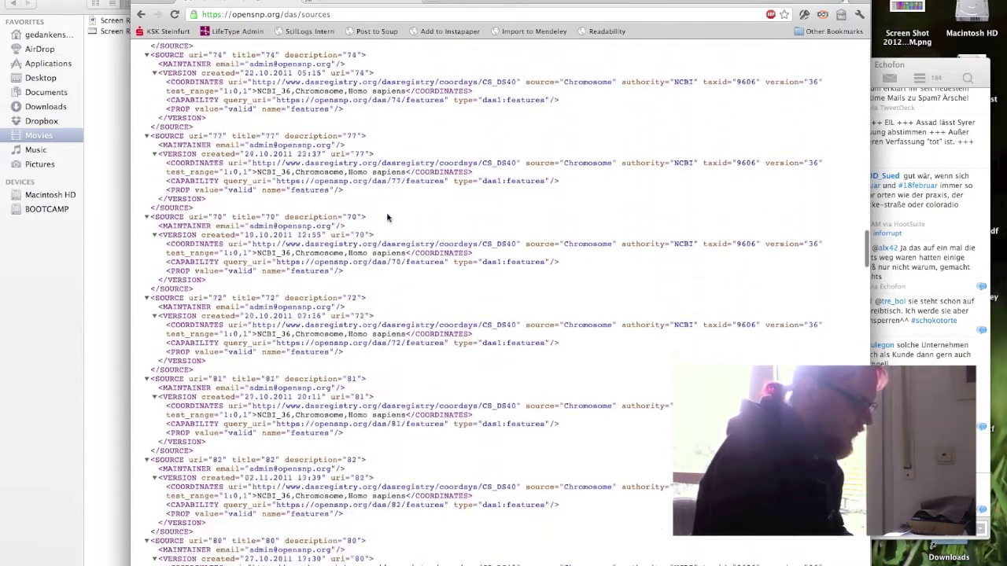
pyautogui.scroll(10, 430, 282)
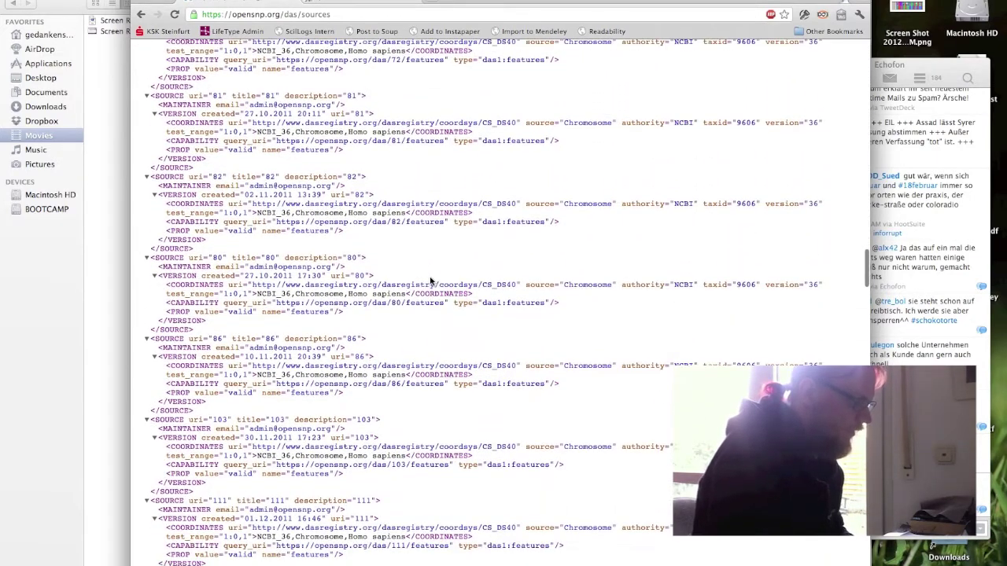
pyautogui.scroll(5, 430, 282)
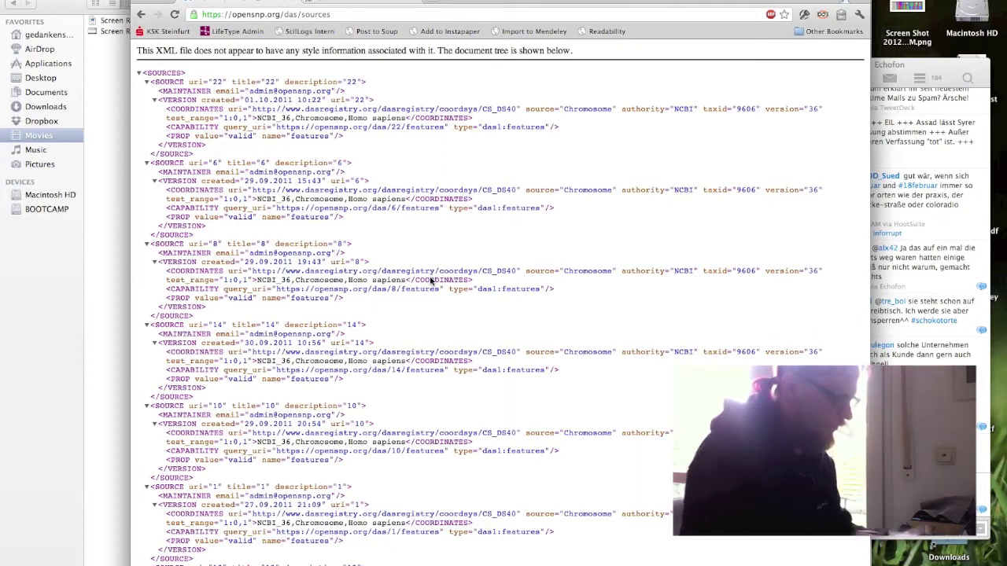
# Step: Open mykaryoview.com in a new browser tab
pyautogui.press('super+t')
pyautogui.write('mykaryoview.com')
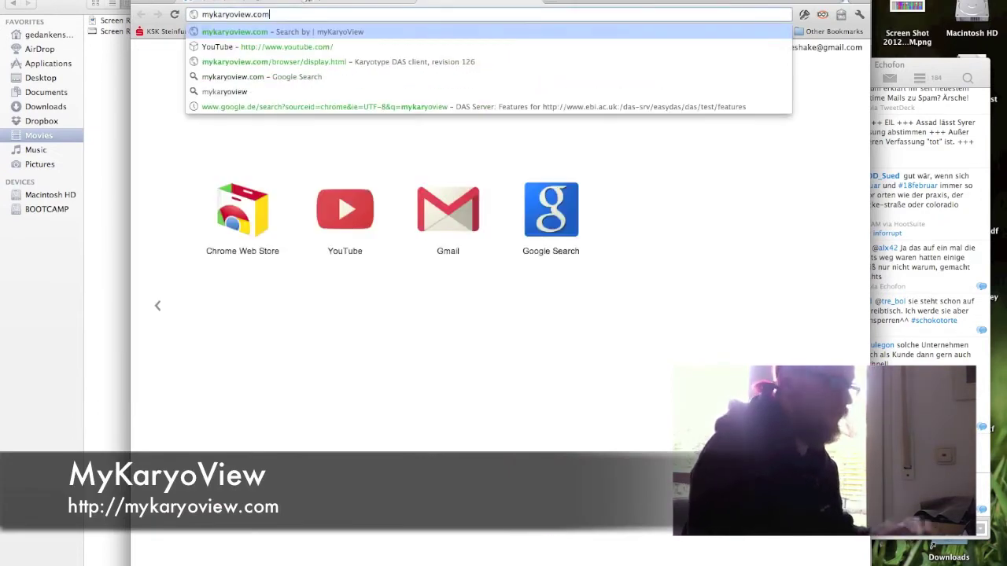
pyautogui.press('Return')
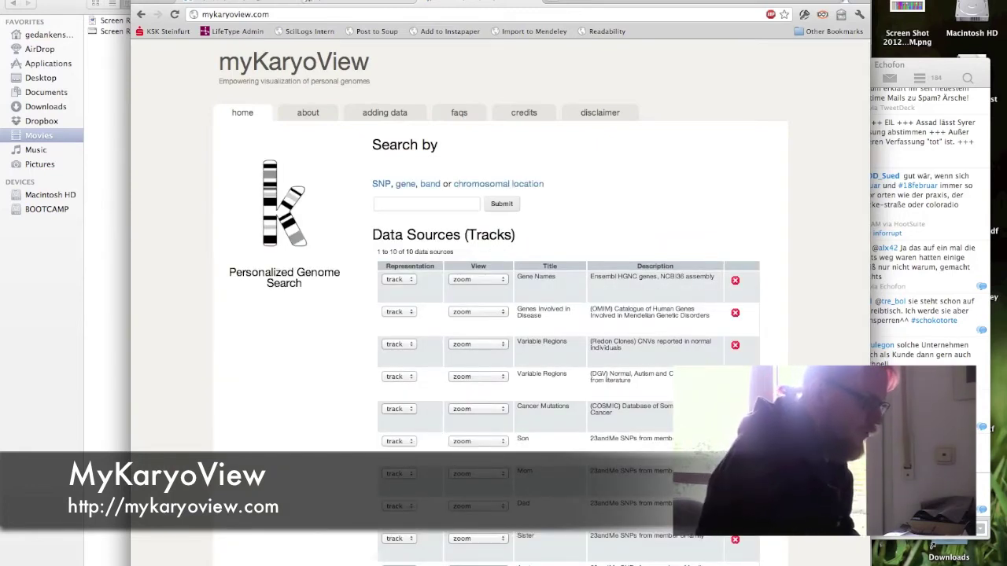
# Step: Delete the Son, Mom, Dad, Sister and Aunt tracks from the data source list
pyautogui.scroll(-3, 622, 180)
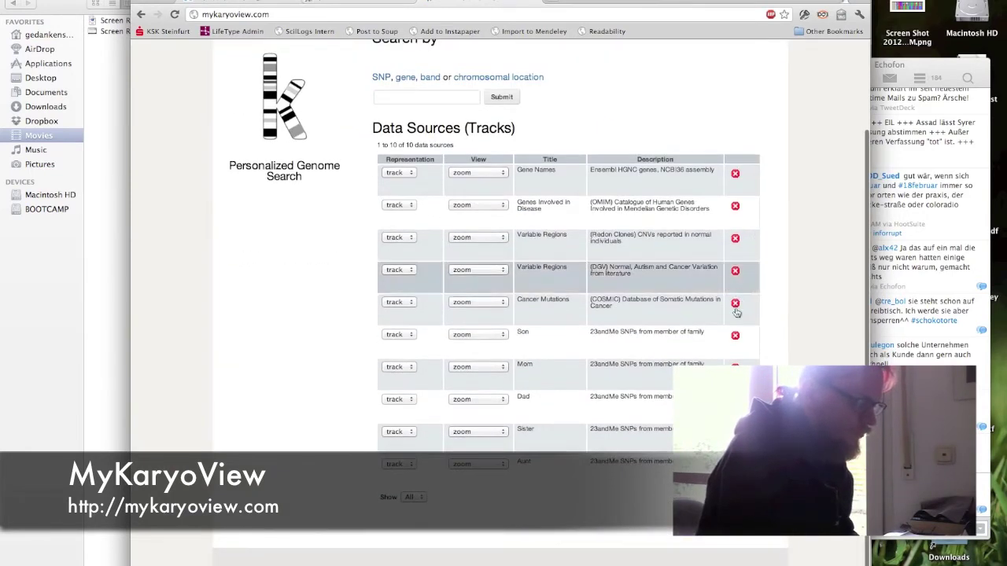
pyautogui.click(735, 338)
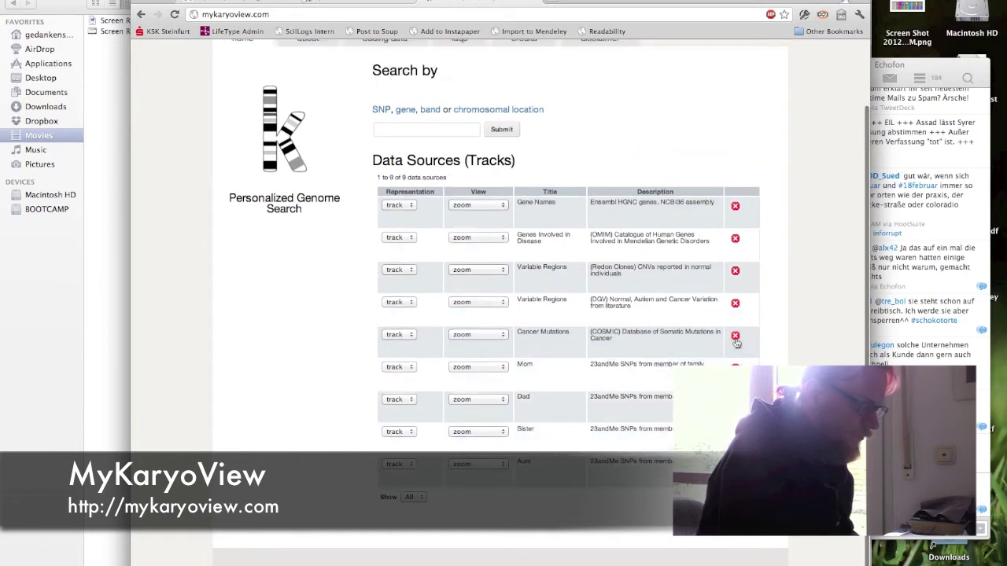
pyautogui.click(735, 367)
pyautogui.click(736, 432)
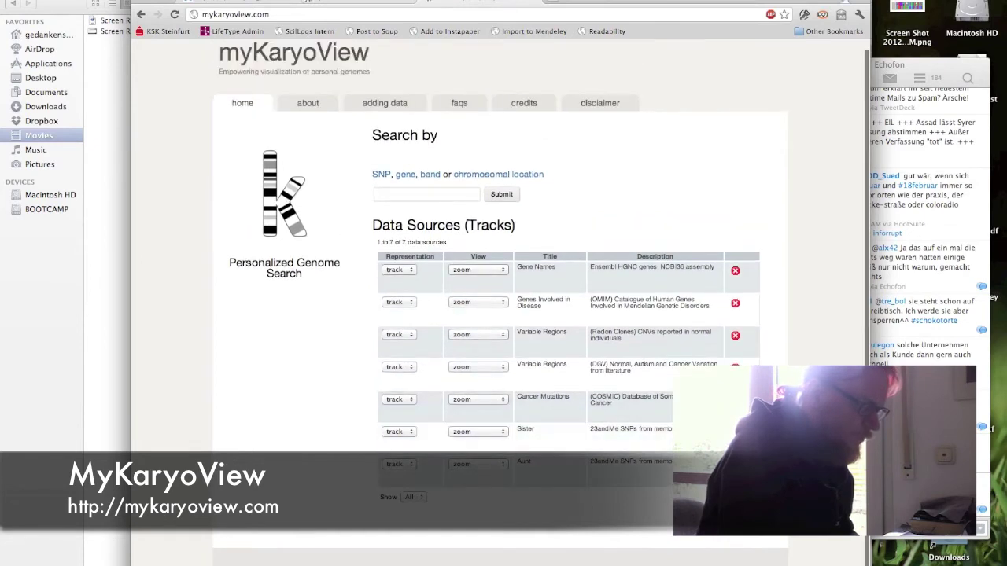
pyautogui.click(736, 432)
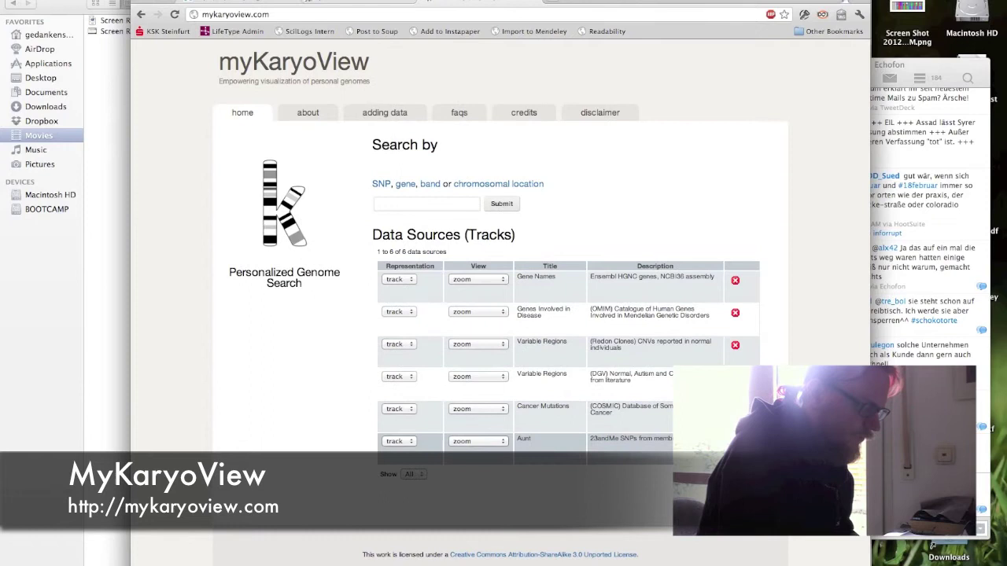
pyautogui.click(736, 441)
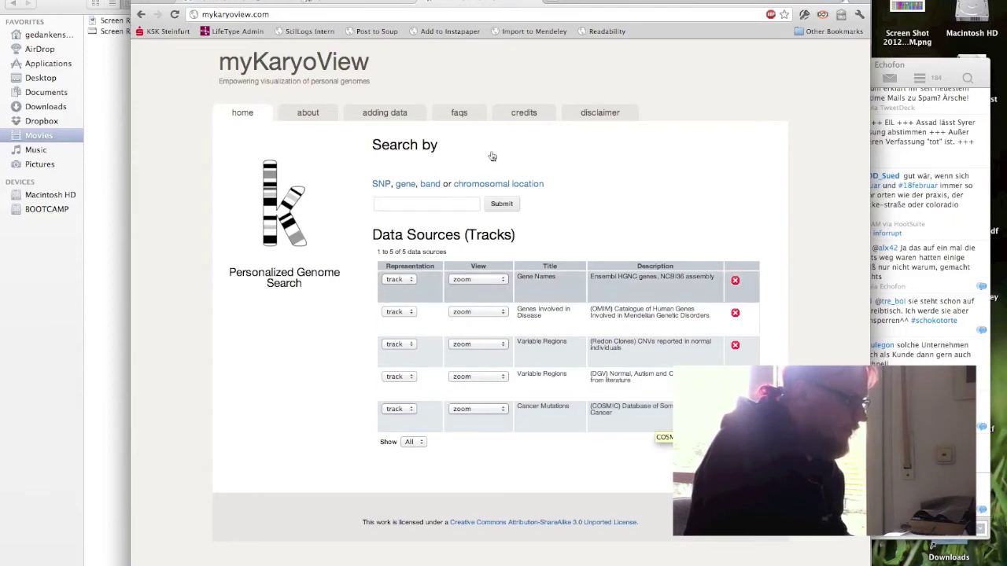
# Step: Copy the das/6/features URL from openSNP and add it as a renamed myKaryoView source
pyautogui.click(254, 2)
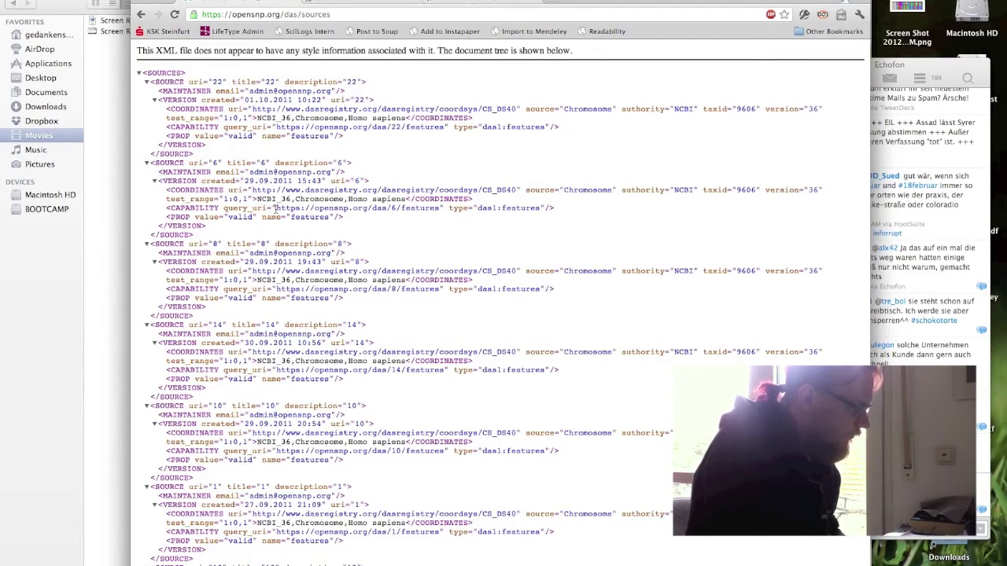
pyautogui.moveTo(276, 207); pyautogui.dragTo(439, 208)
pyautogui.press('super+c')
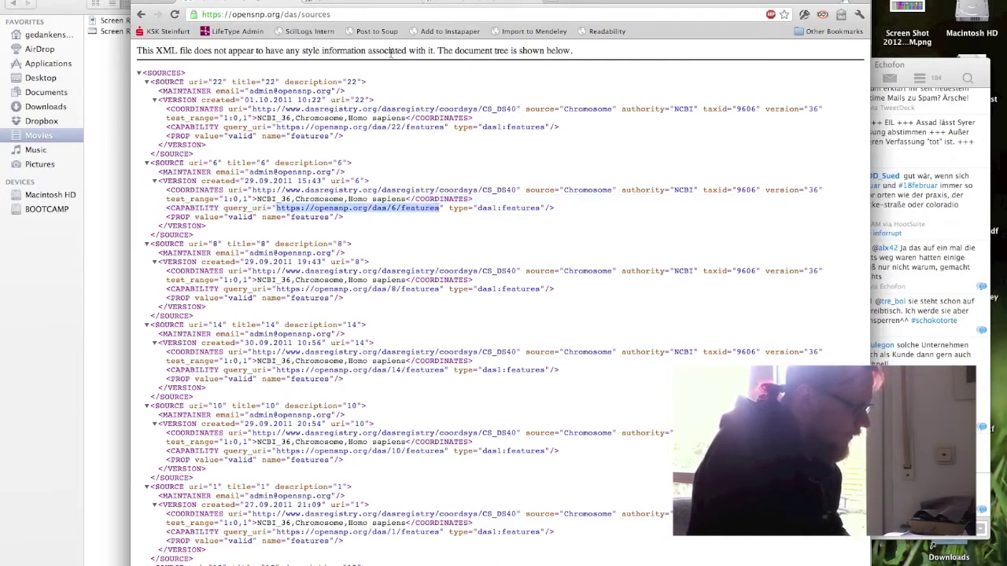
pyautogui.click(461, 5)
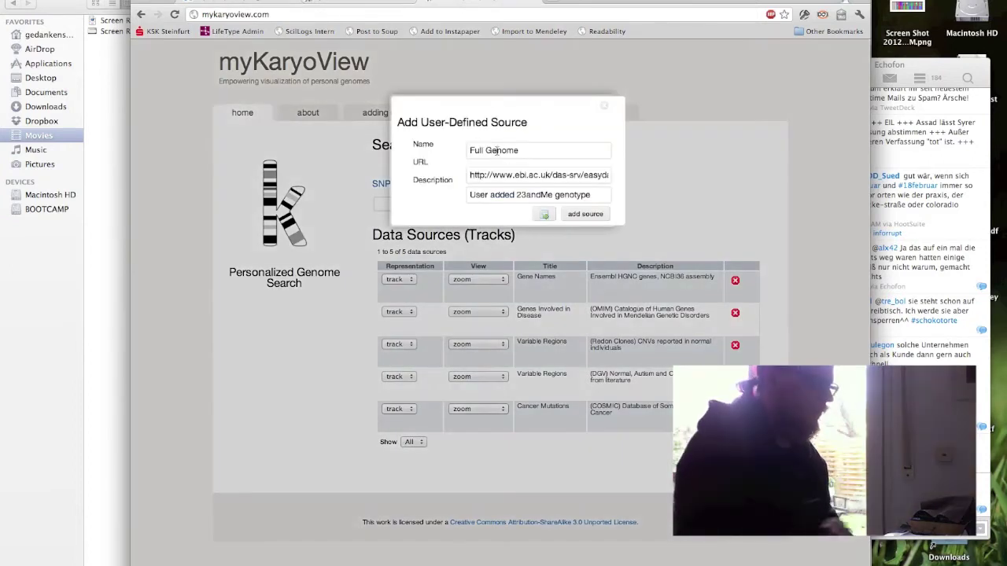
pyautogui.moveTo(520, 150); pyautogui.dragTo(469, 150)
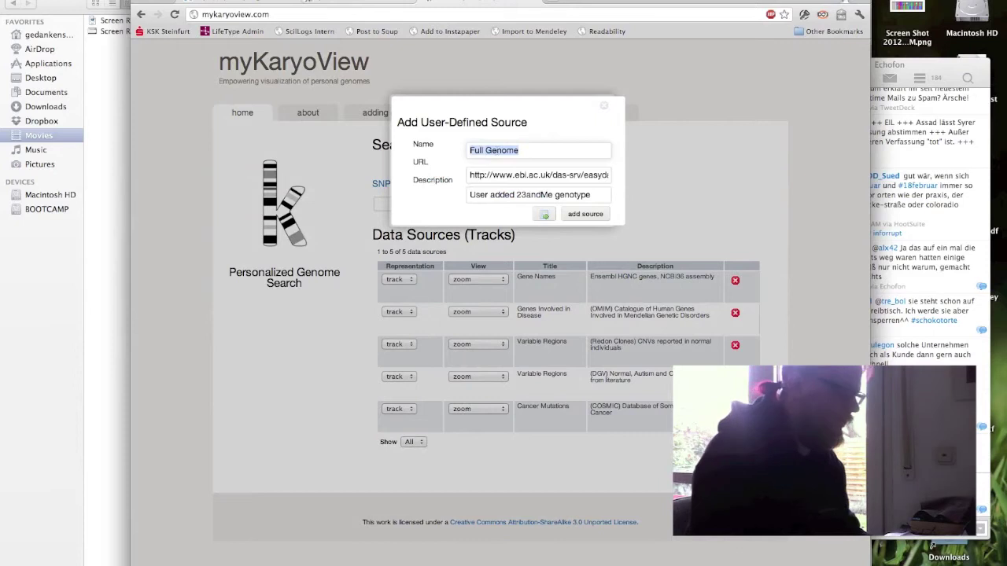
pyautogui.write('Samanthas')
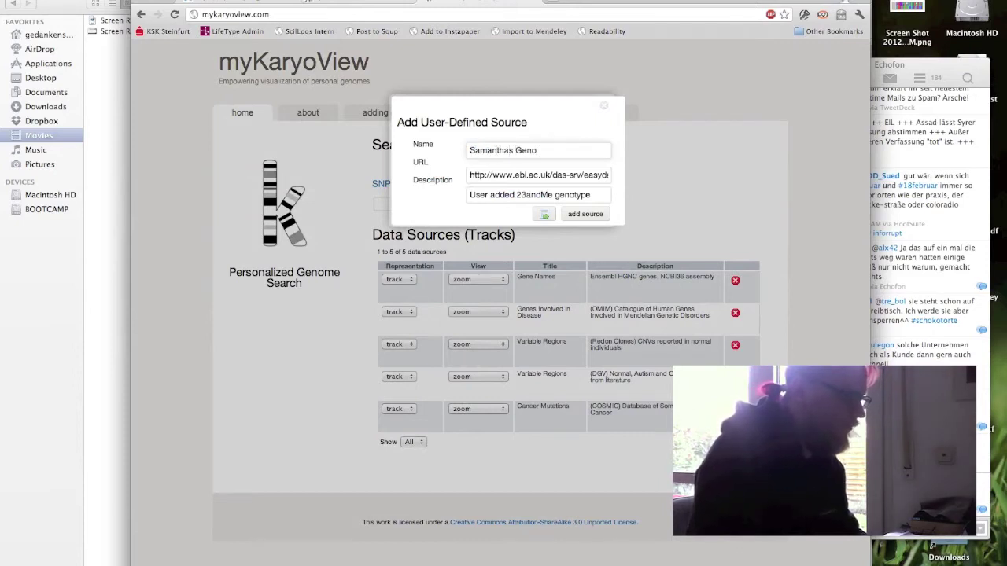
pyautogui.press('Tab')
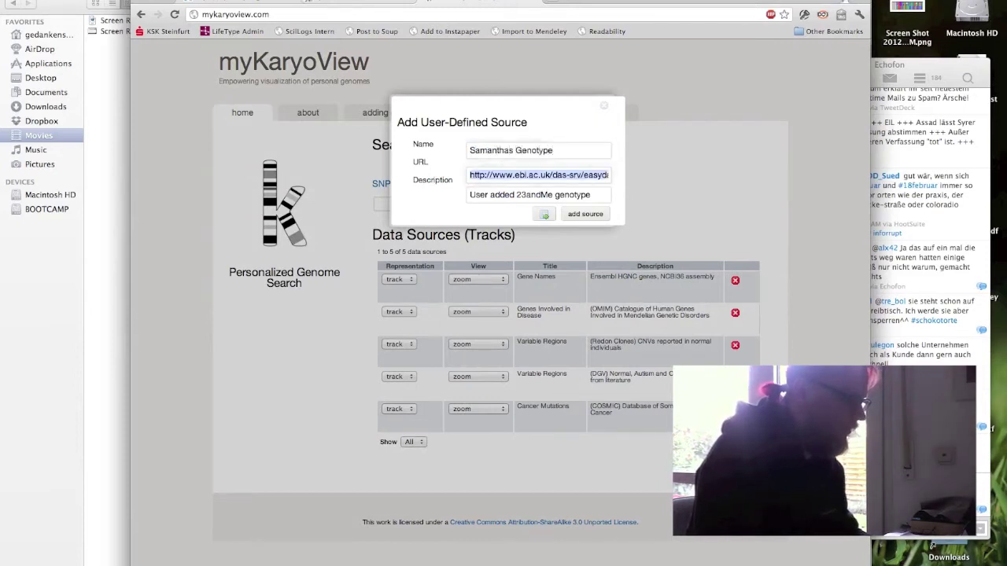
pyautogui.press('super+v')
pyautogui.doubleClick(589, 194)
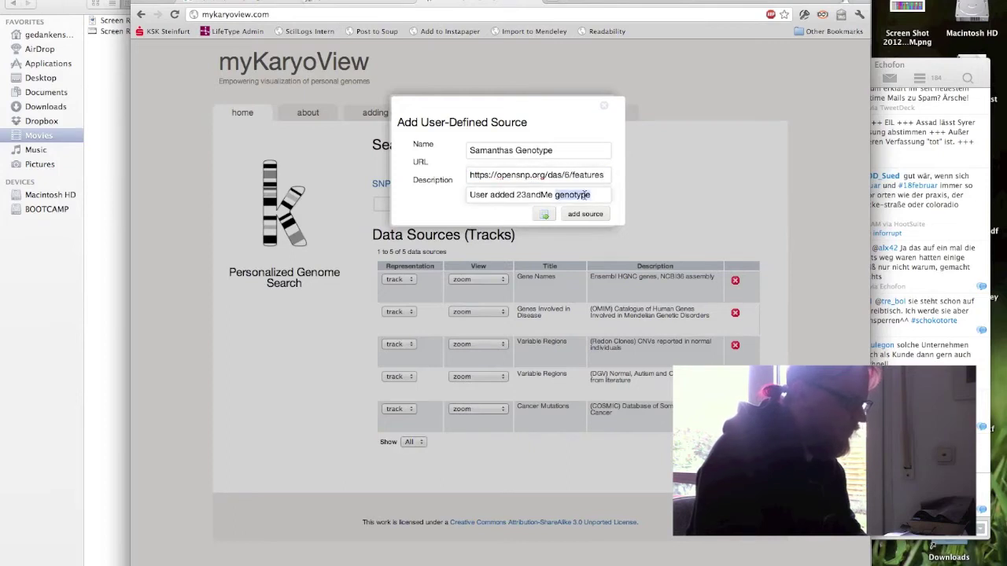
pyautogui.click(584, 212)
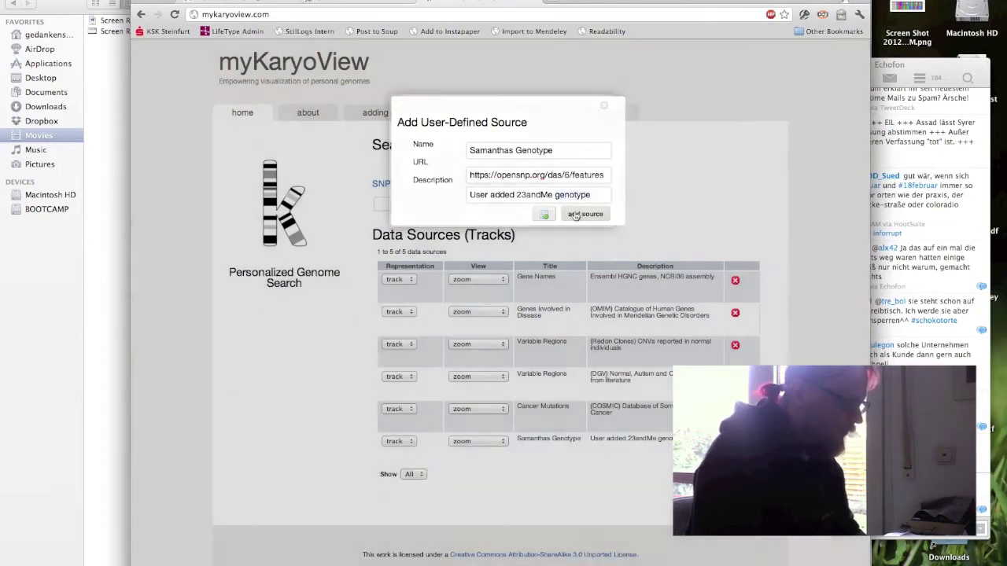
pyautogui.hotkey('ctrl', 'Tab')
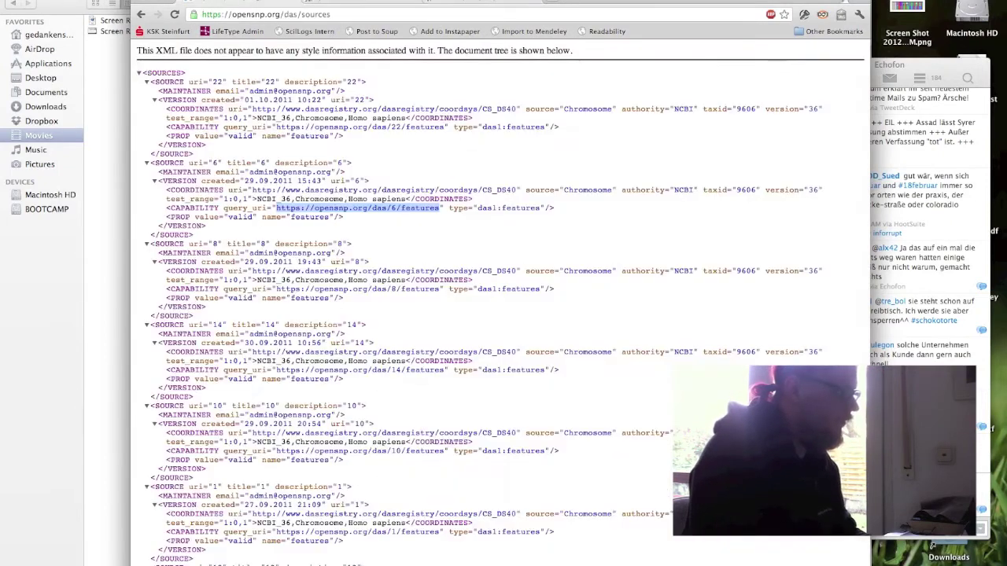
pyautogui.press('super+l')
pyautogui.press('Right')
pyautogui.hotkey('shift', 'alt', 'Left')
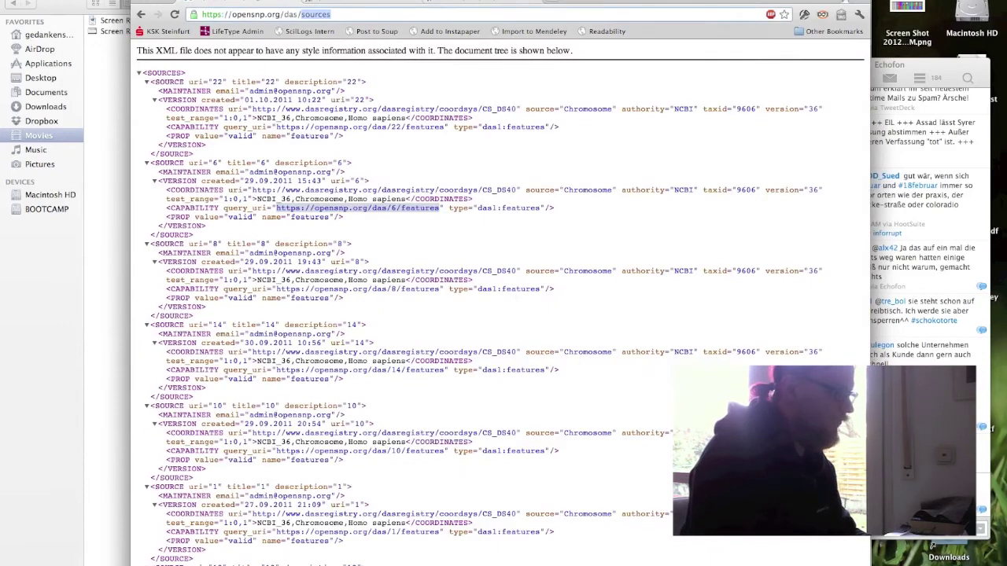
pyautogui.write('1/features')
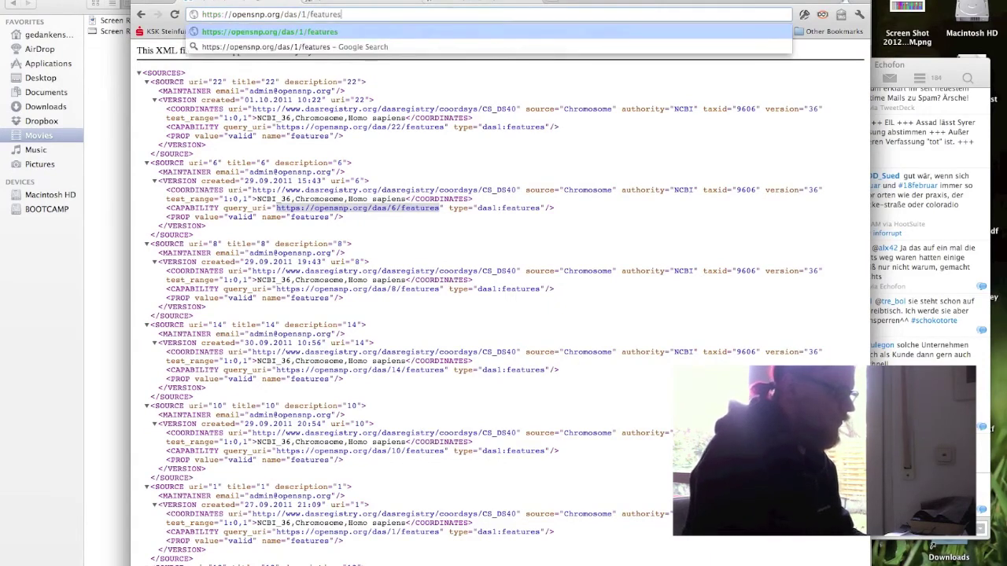
pyautogui.press('super+a')
pyautogui.hotkey('ctrl', 'Tab')
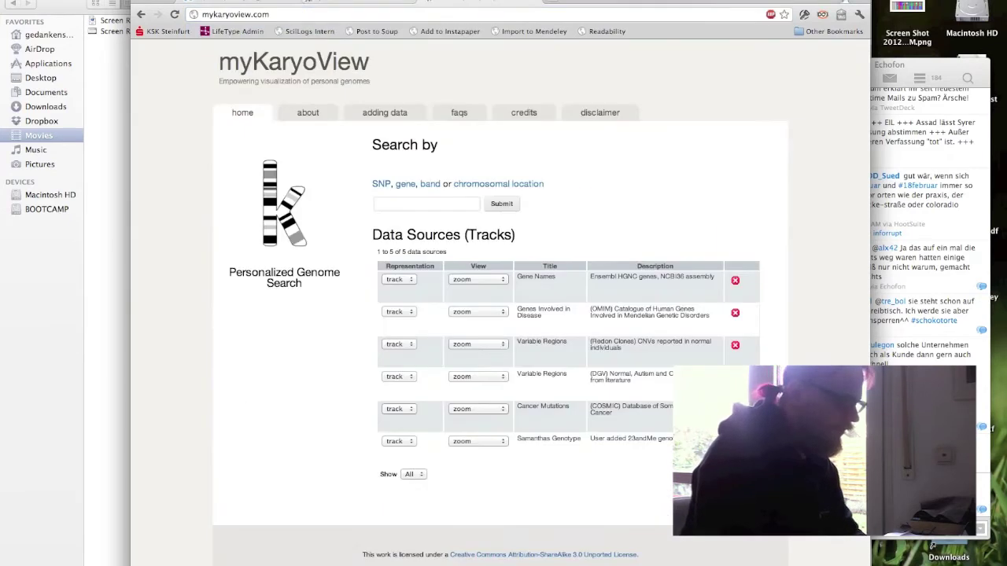
# Step: Add a user-defined source named for the person's genotyping results with the das/1/features URL
pyautogui.click(548, 440)
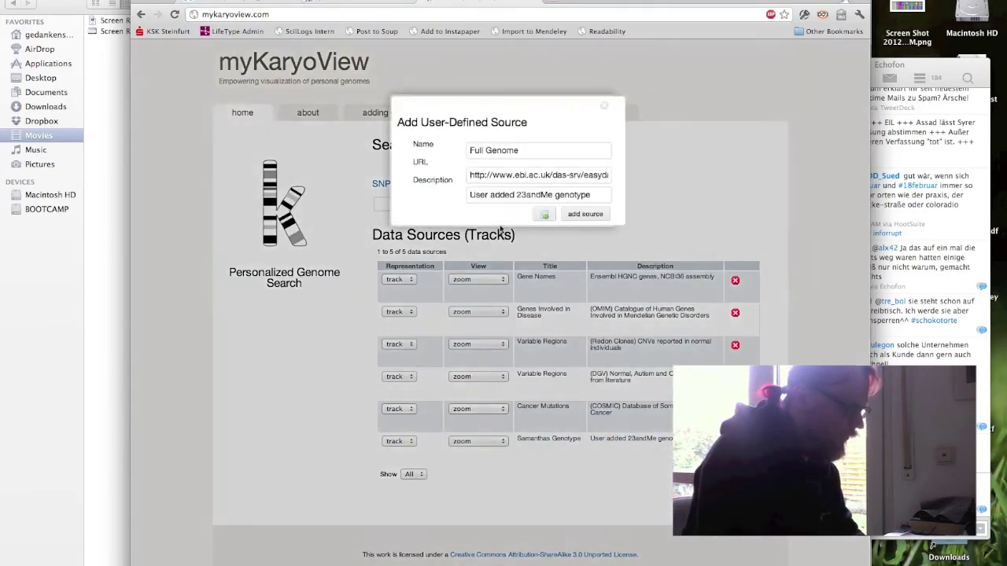
pyautogui.tripleClick(504, 150)
pyautogui.write('Basti')
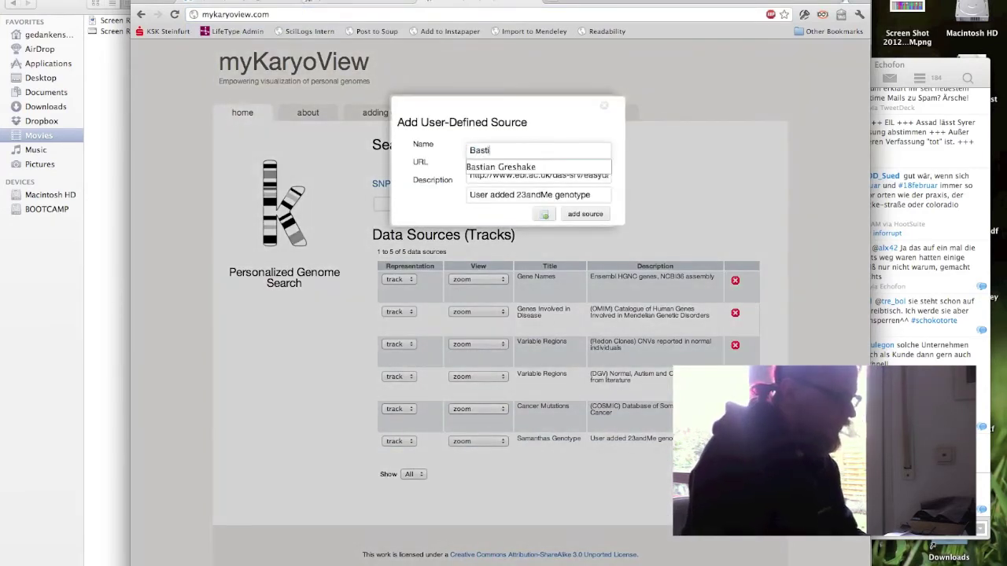
pyautogui.write('ans Genotyping')
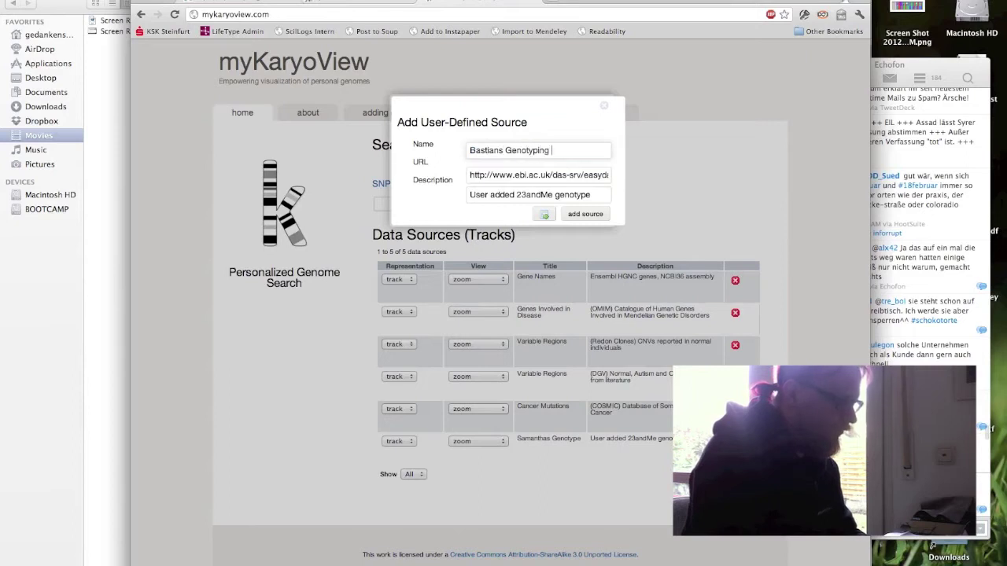
pyautogui.write(' results')
pyautogui.hotkey('alt', 'shift', 'Left')
pyautogui.press('BackSpace')
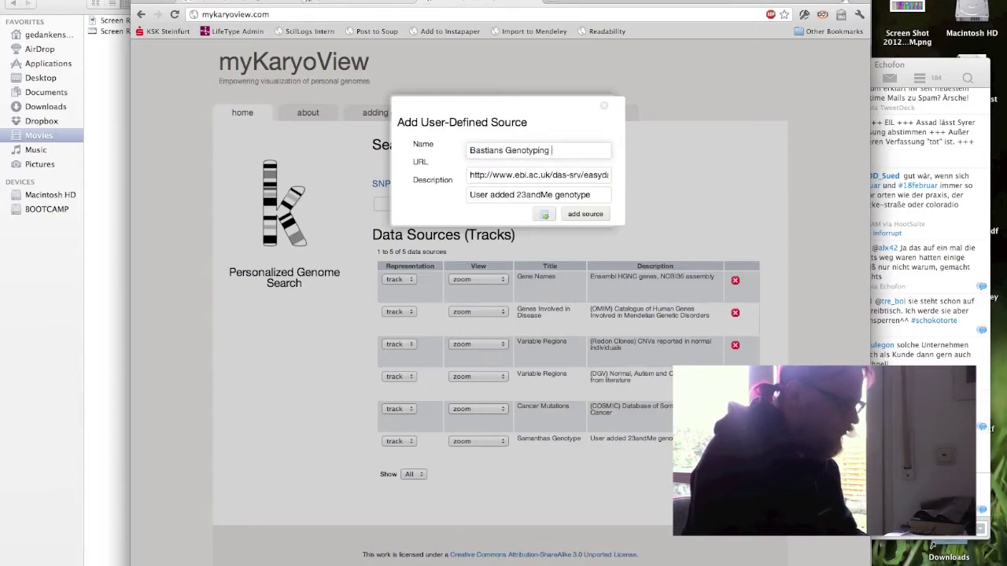
pyautogui.press('Tab')
pyautogui.write('https://opensnp.org/das/1/features')
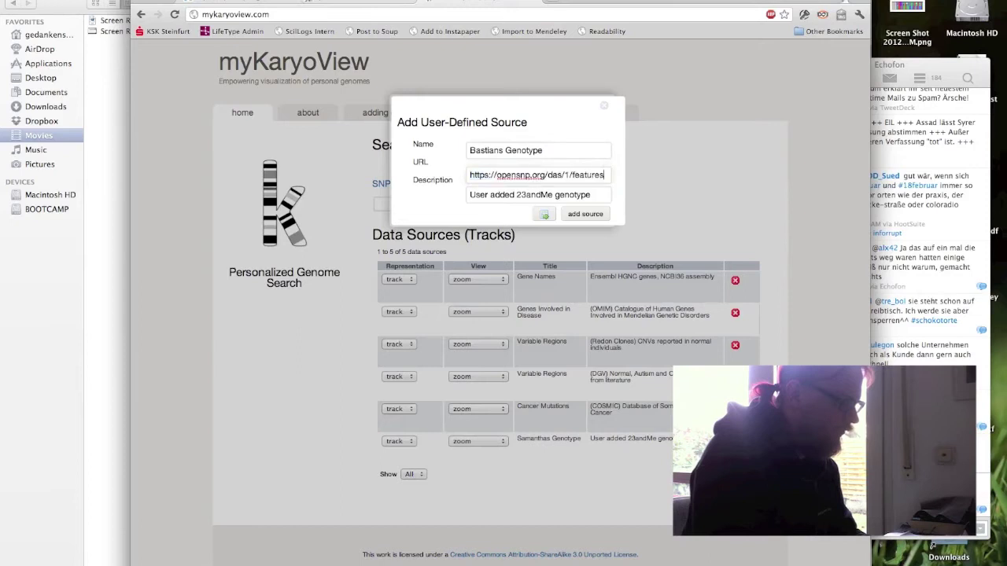
pyautogui.press('Tab')
pyautogui.click(573, 214)
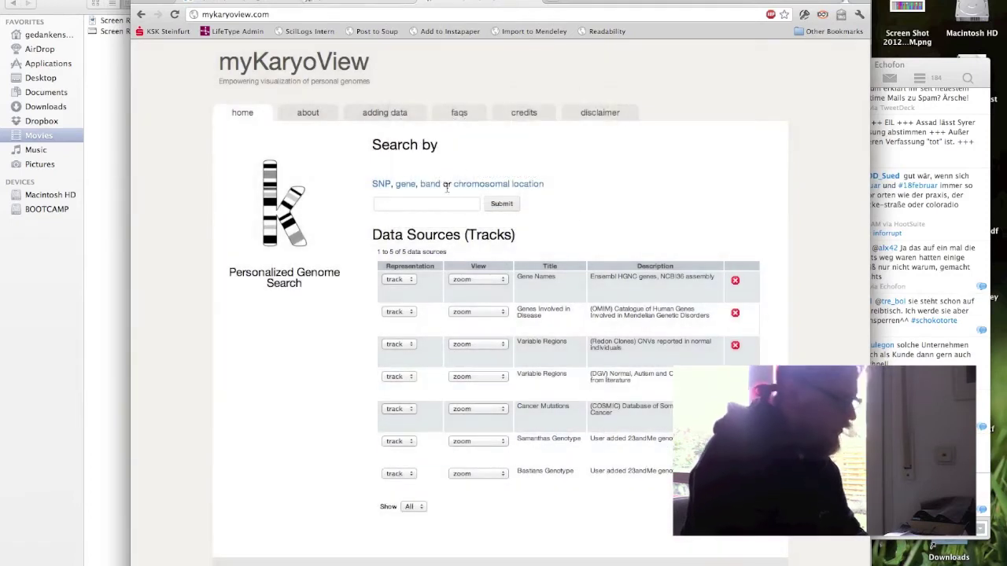
# Step: Search for BRCA2 by typing BRCA and submitting the BRCA2 suggestion
pyautogui.click(439, 206)
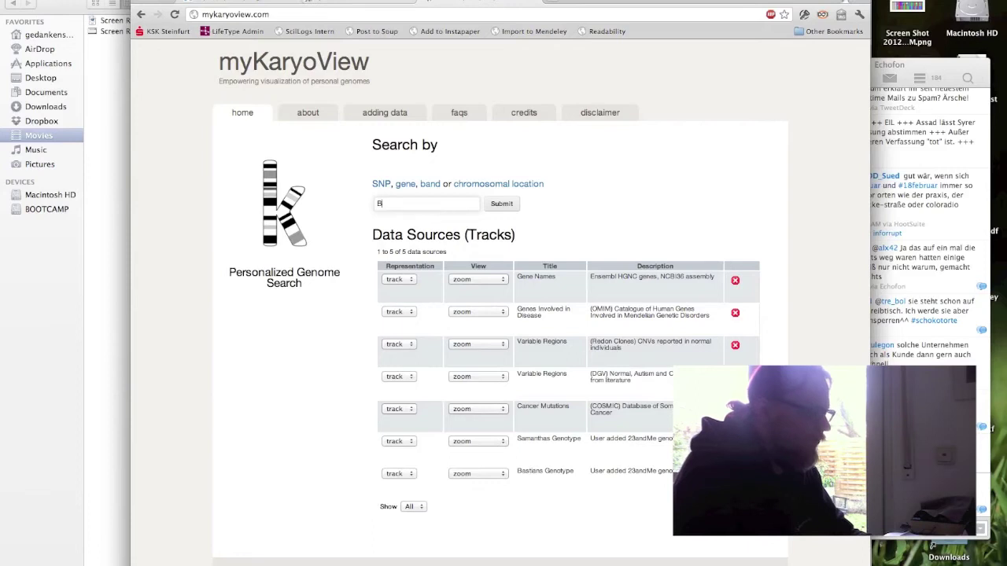
pyautogui.write('RC')
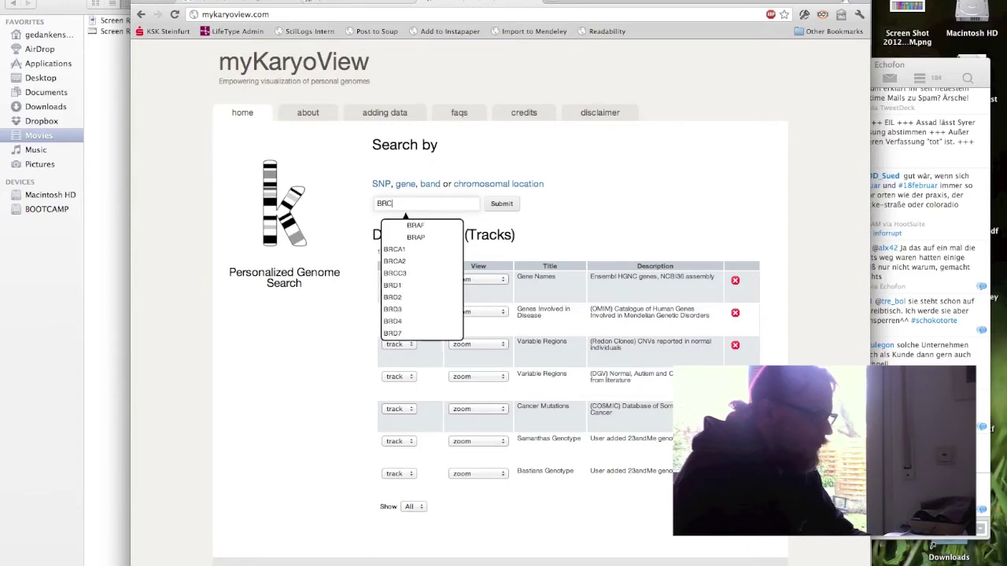
pyautogui.write('A')
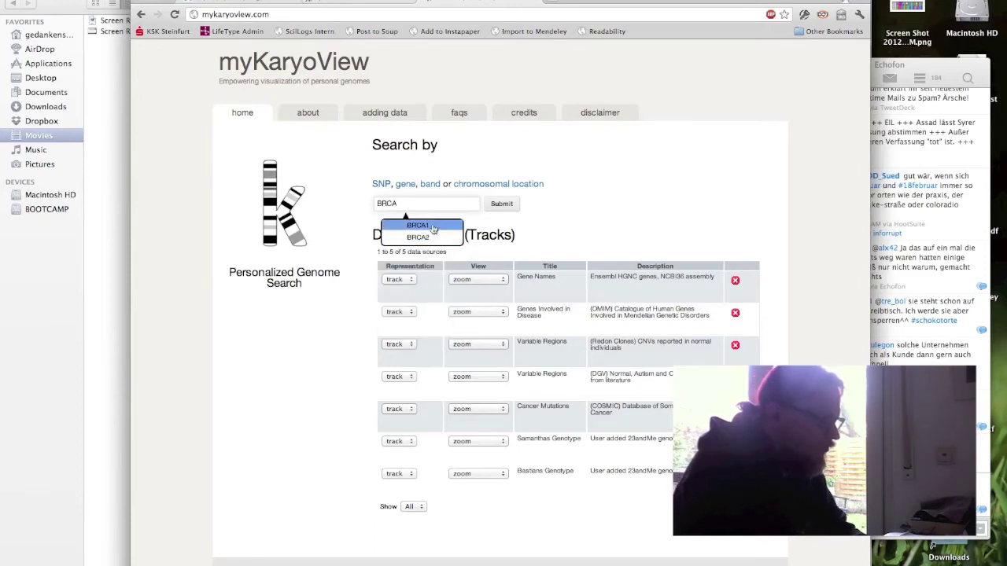
pyautogui.click(419, 236)
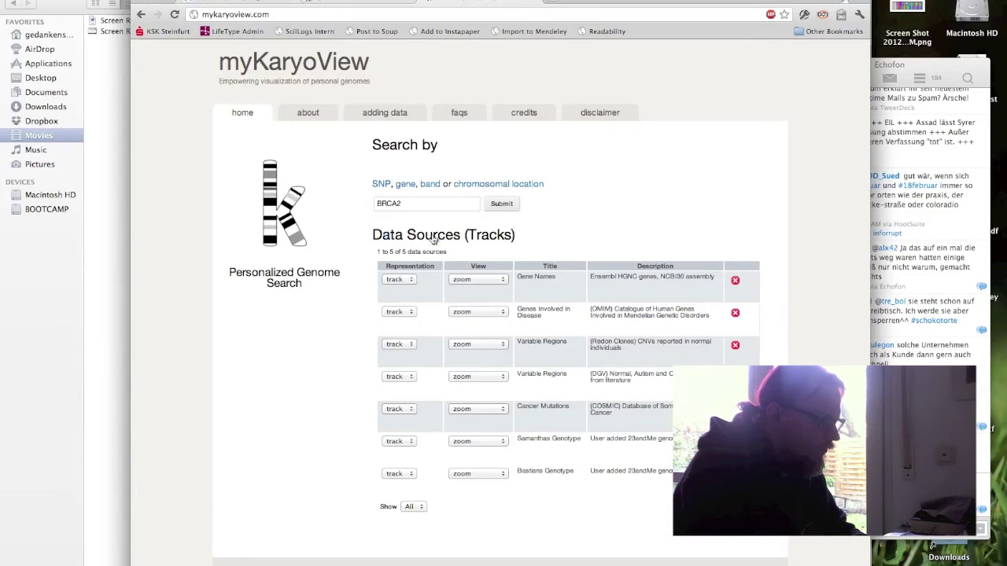
pyautogui.click(508, 210)
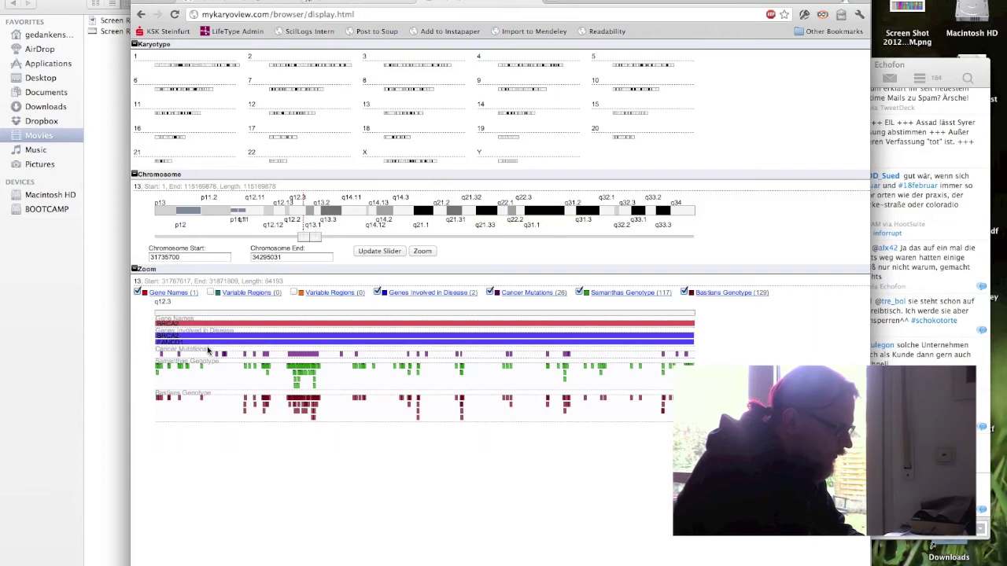
# Step: Check the BRCA2 exon12 mutation details, then show SNP rs206070 (gg at 31794846) in the first genotype
pyautogui.moveTo(179, 358)
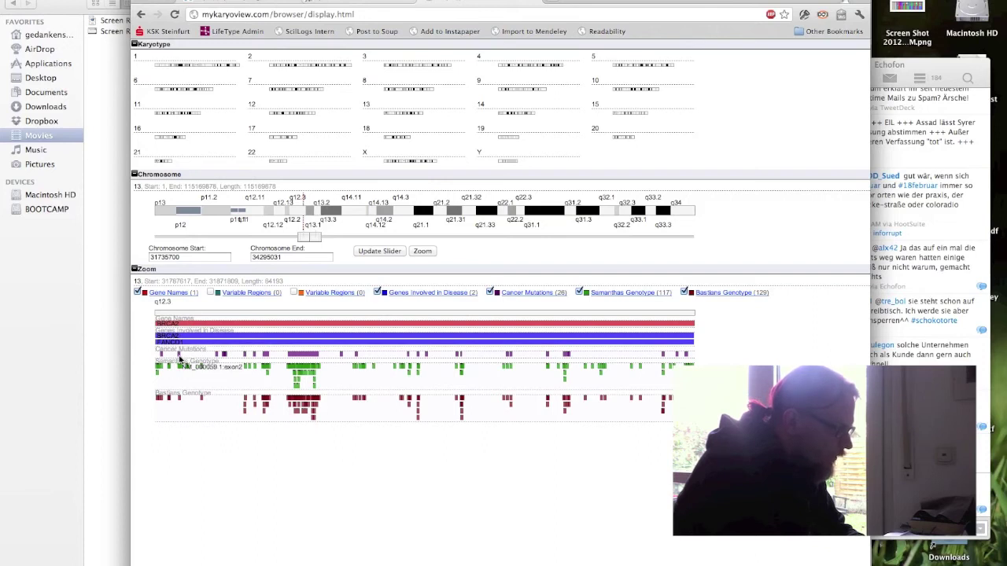
pyautogui.click(353, 358)
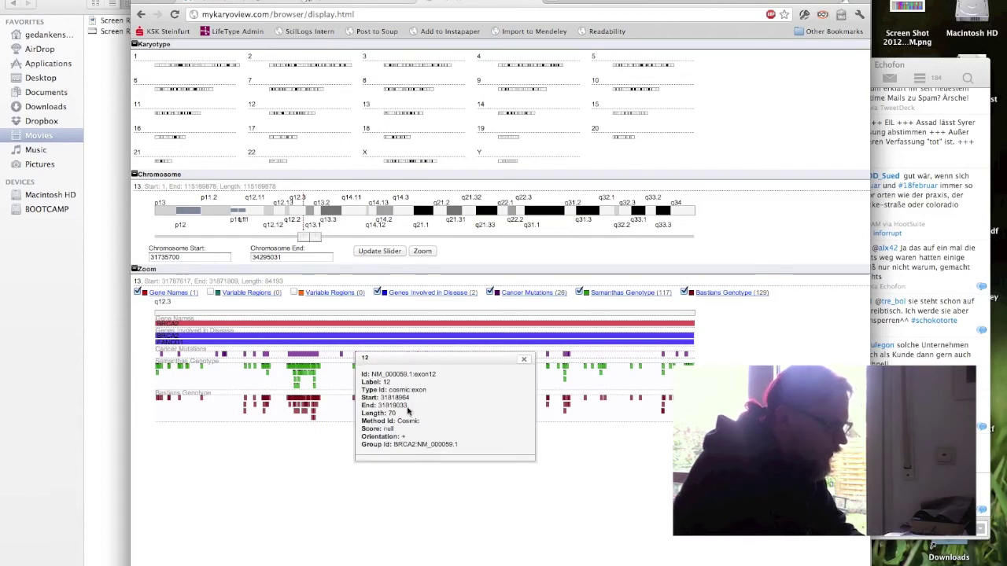
pyautogui.click(524, 359)
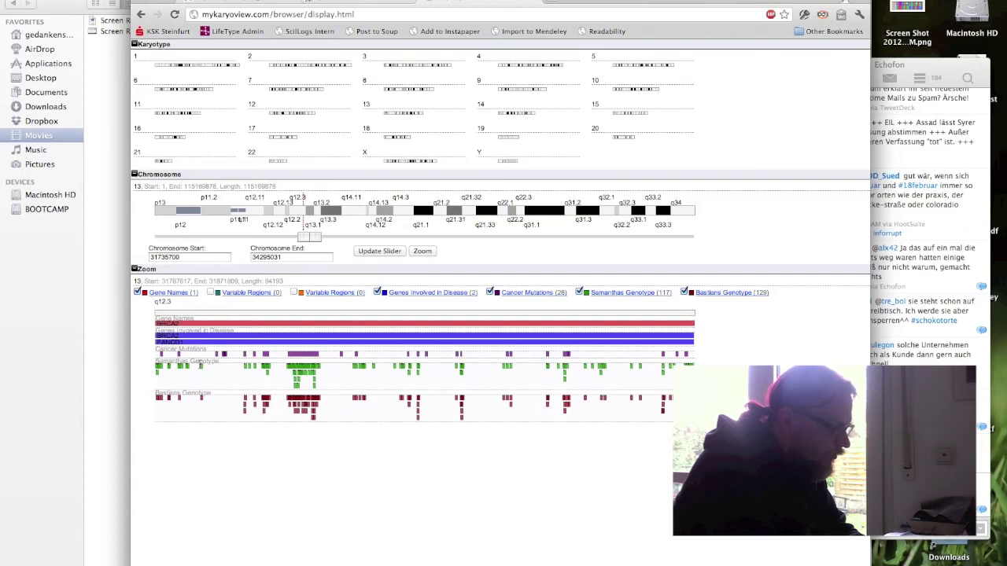
pyautogui.click(203, 368)
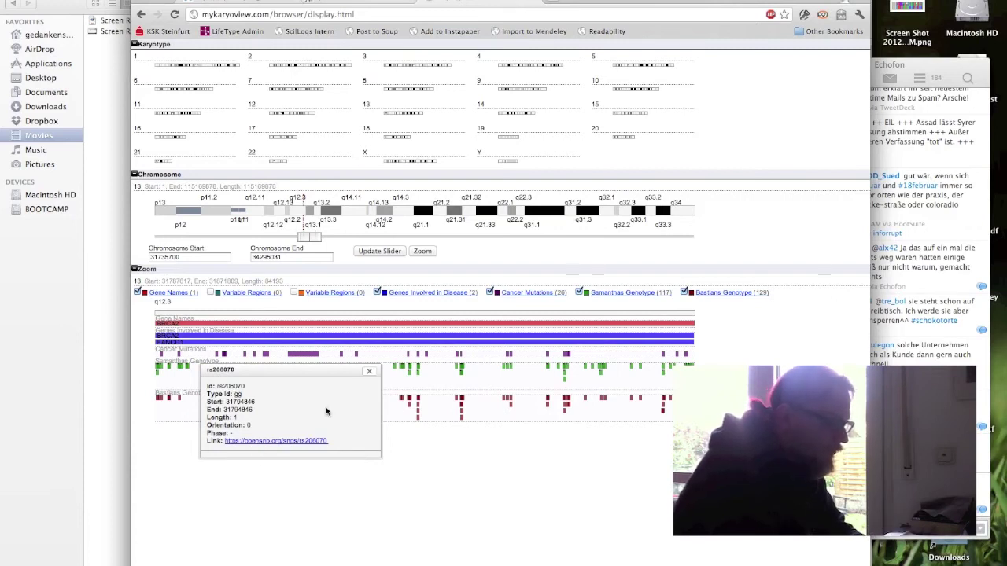
# Step: Open rs206070 details from both genotypes and position them apart for comparison
pyautogui.click(370, 372)
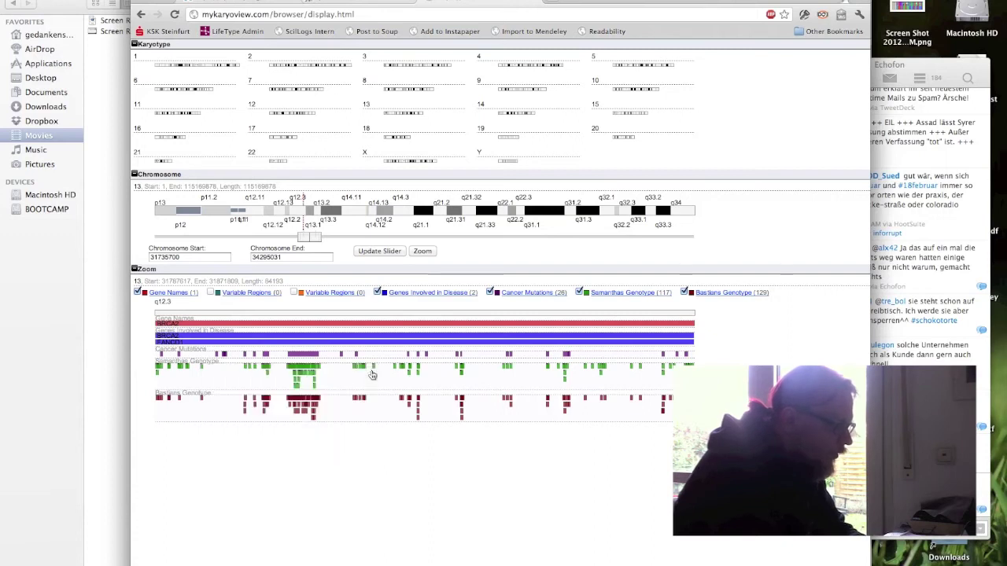
pyautogui.click(201, 398)
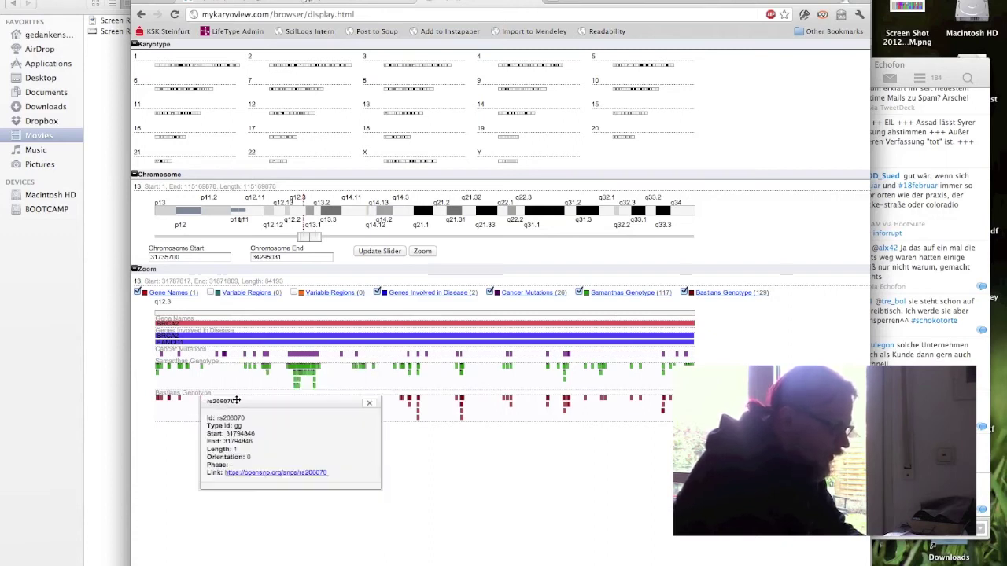
pyautogui.moveTo(240, 405); pyautogui.dragTo(247, 426)
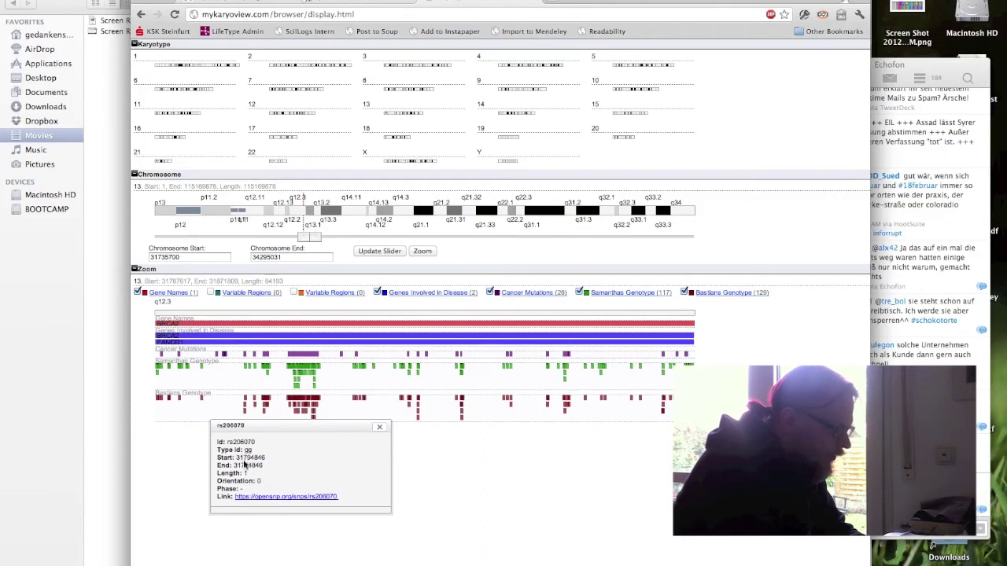
pyautogui.click(203, 365)
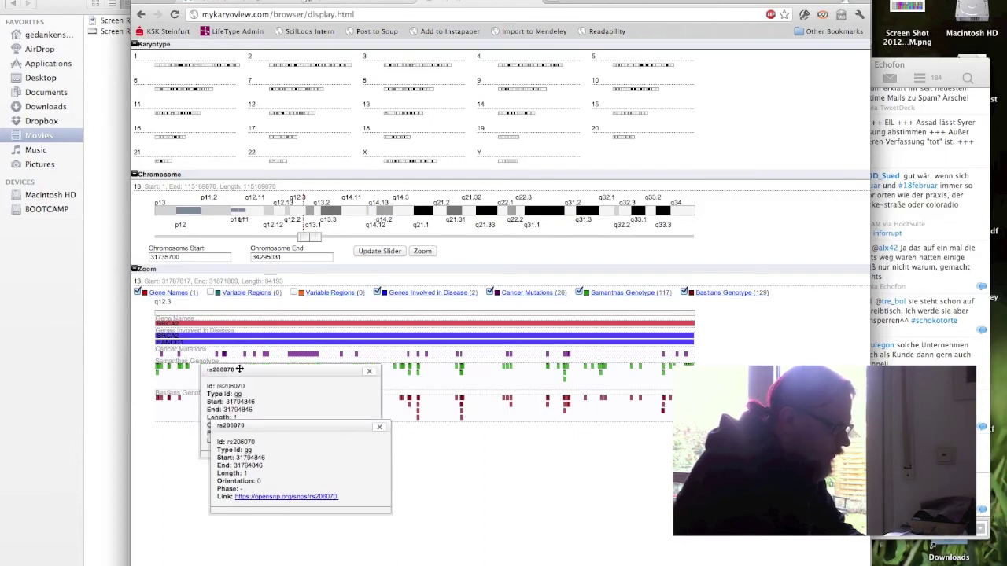
pyautogui.moveTo(237, 367); pyautogui.dragTo(263, 319)
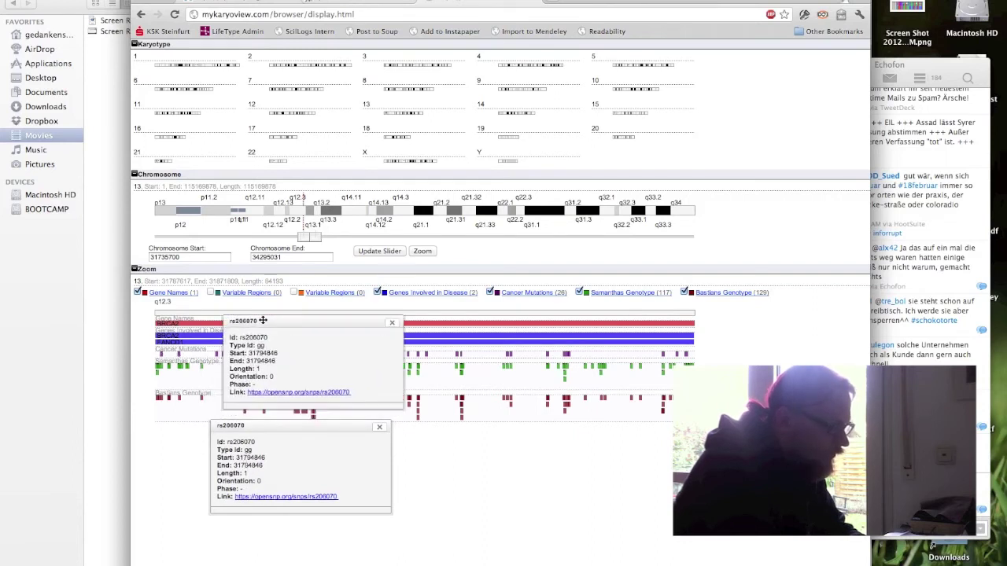
# Step: Open rs9534262 details from both genotypes beside the others, then return to the openSNP page
pyautogui.click(456, 368)
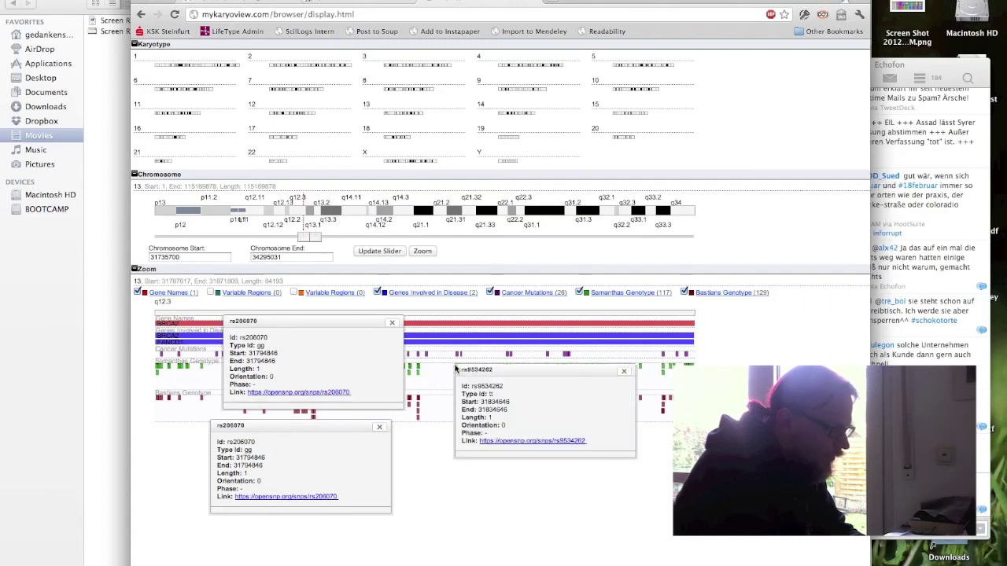
pyautogui.moveTo(455, 368); pyautogui.dragTo(468, 308)
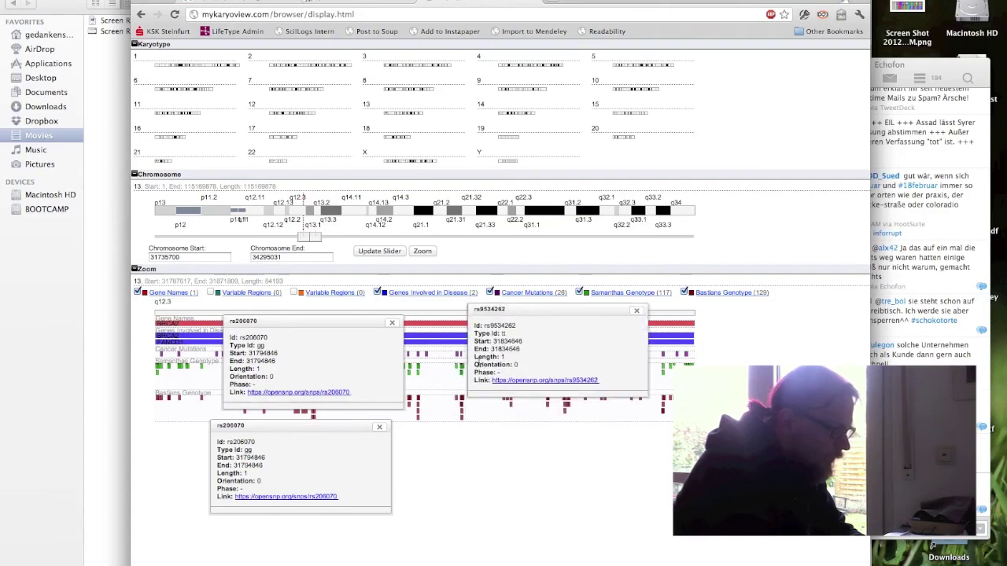
pyautogui.click(459, 407)
pyautogui.moveTo(490, 408); pyautogui.dragTo(519, 407)
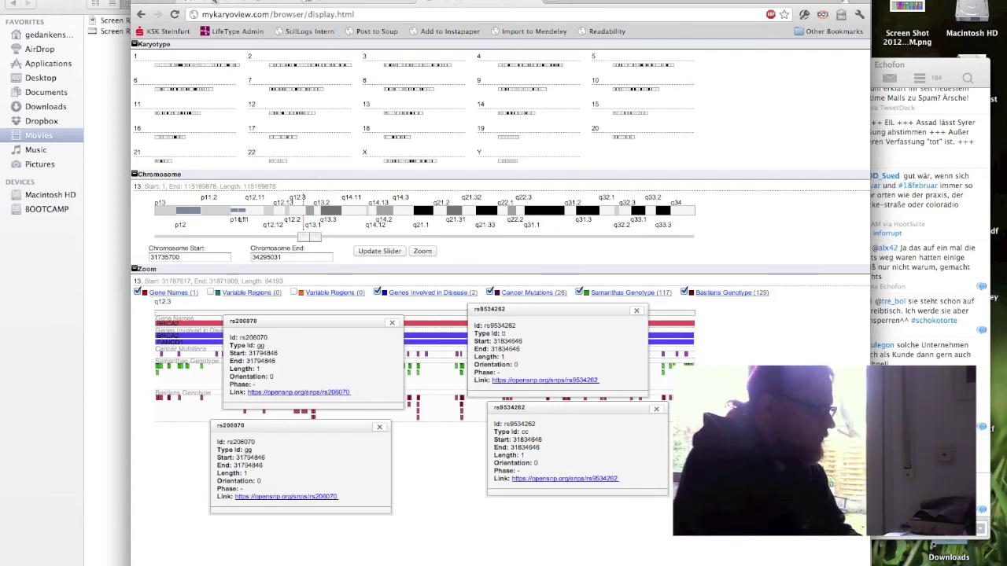
pyautogui.click(214, 1)
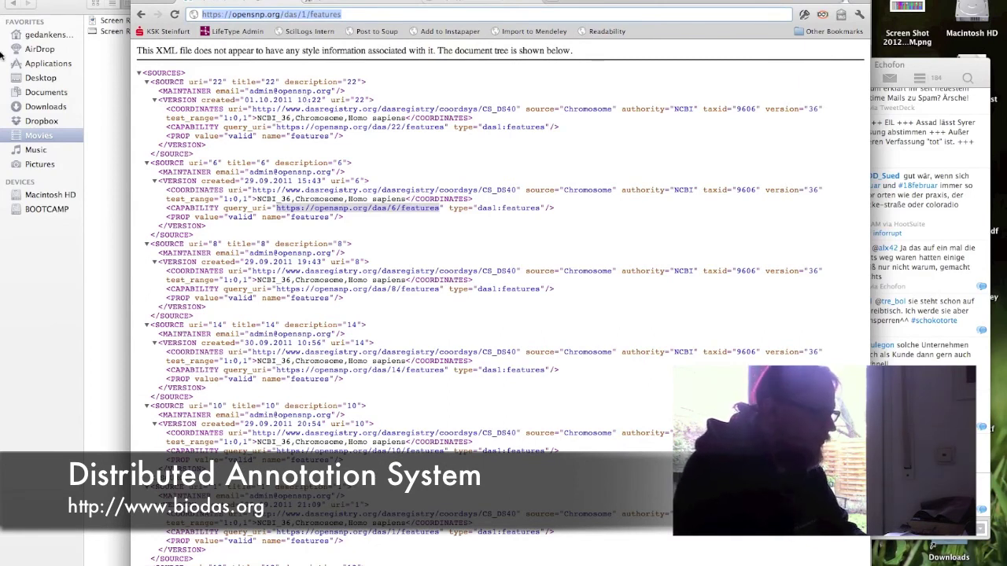
# Step: Reload the DAS features URL and query segment 16:1000,10000, which returns an empty segment
pyautogui.click(315, 12)
pyautogui.tripleClick(354, 17)
pyautogui.press('Return')
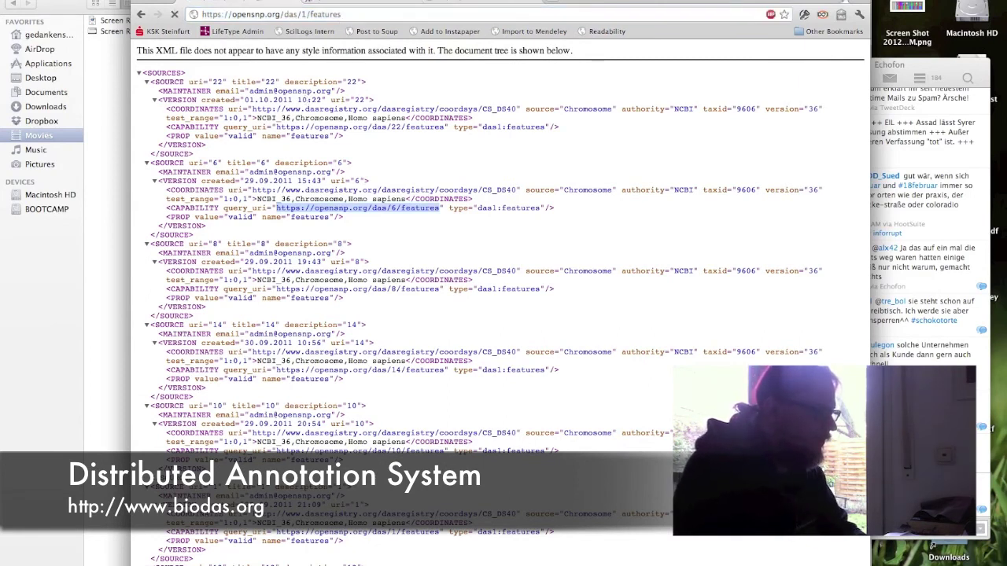
pyautogui.click(344, 14)
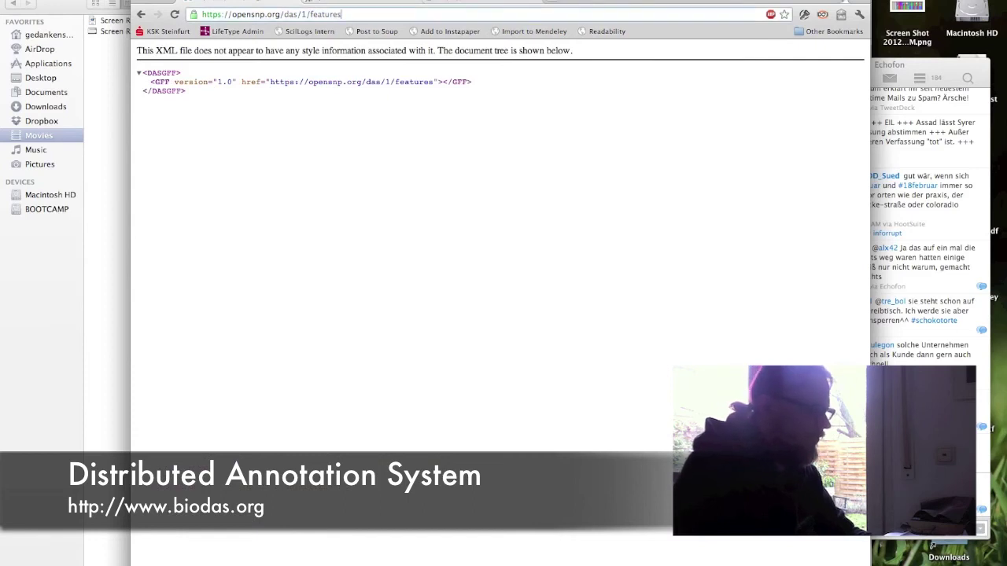
pyautogui.write('?segment=')
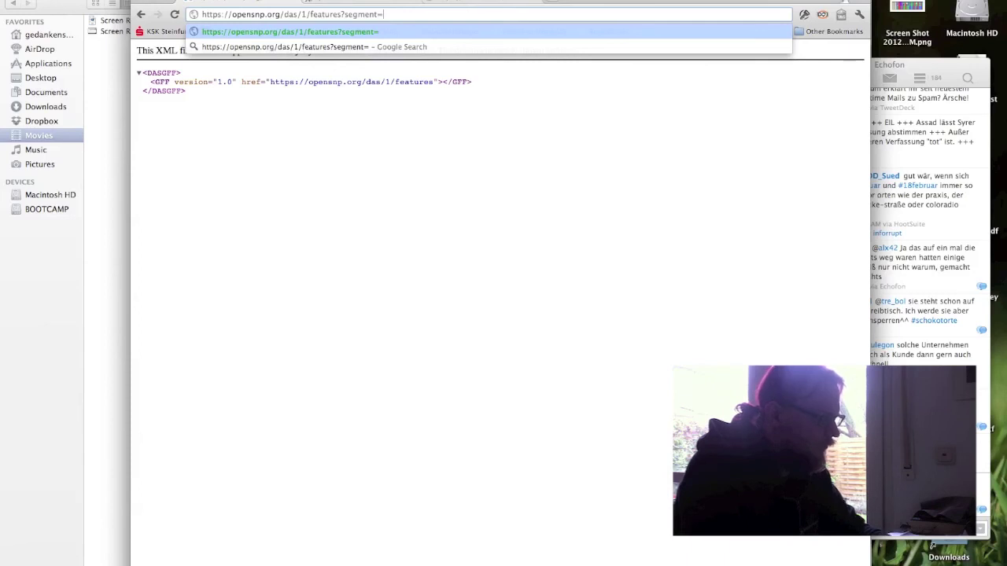
pyautogui.write('16:')
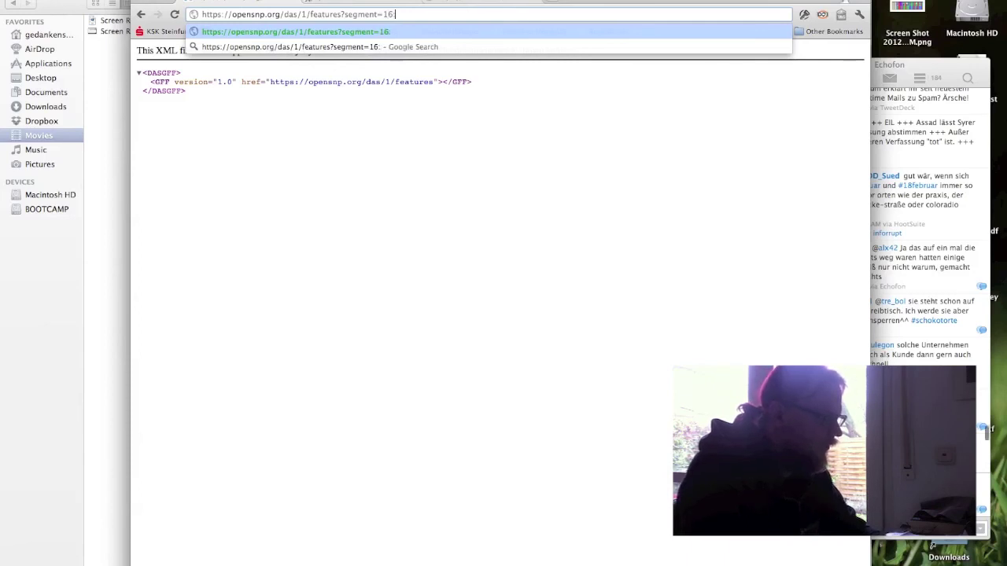
pyautogui.write('1')
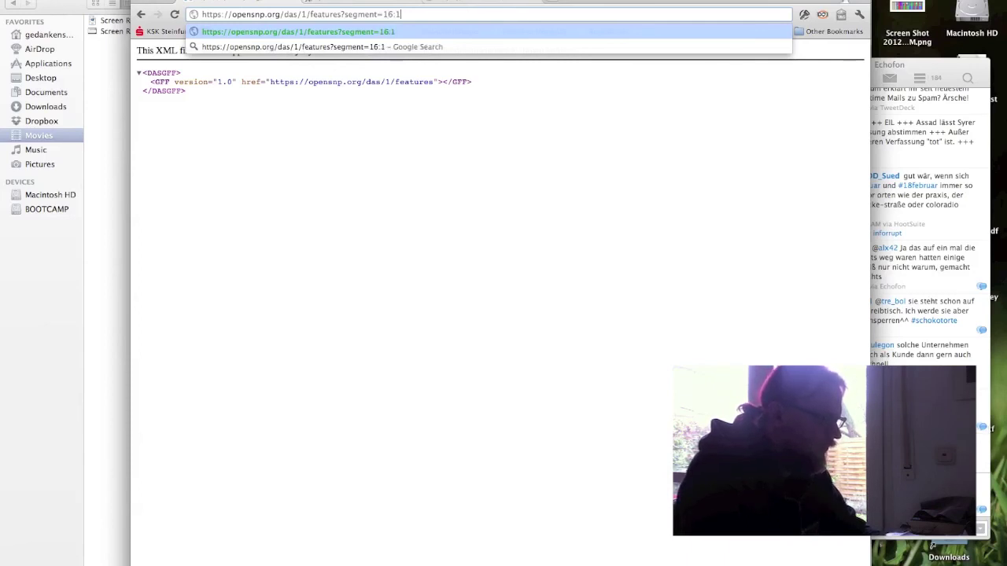
pyautogui.write('000,10000')
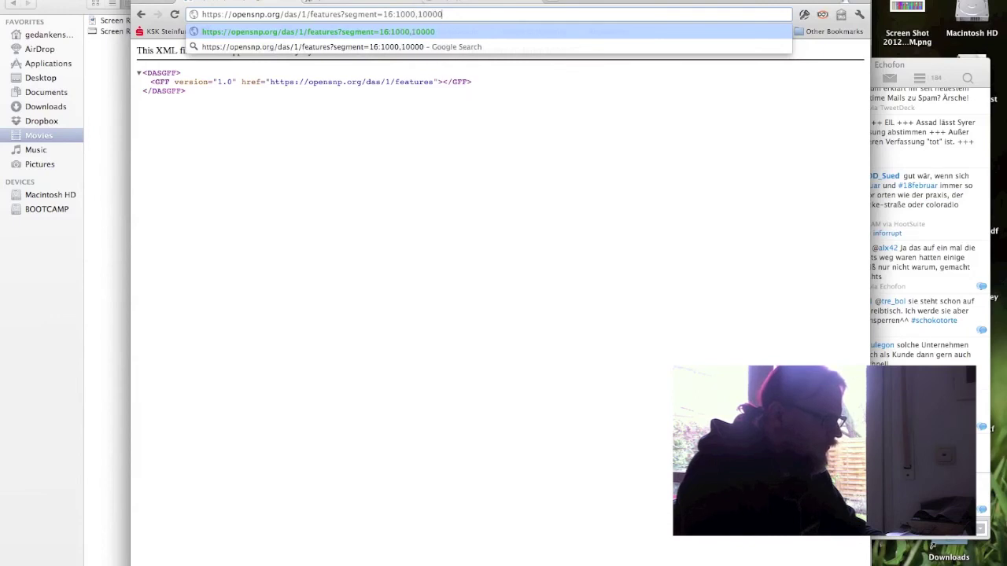
pyautogui.press('Return')
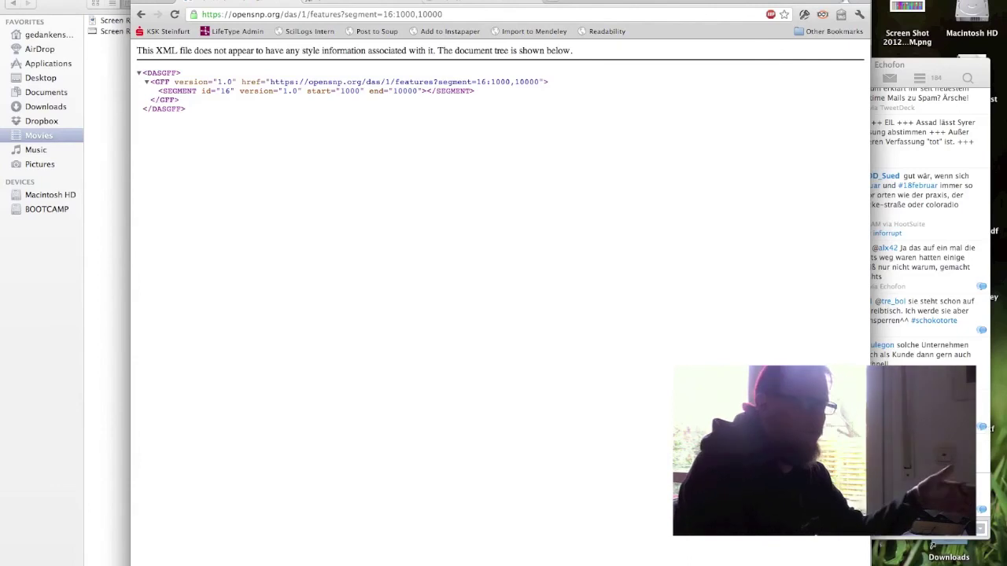
# Step: Widen the features query to segment 16:1000,100000
pyautogui.click(443, 14)
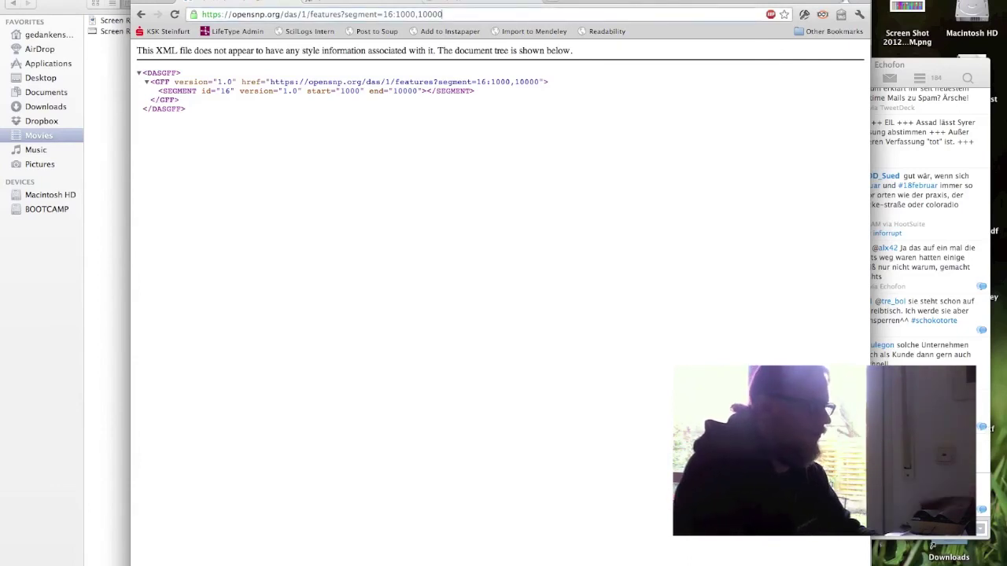
pyautogui.write('0')
pyautogui.press('Return')
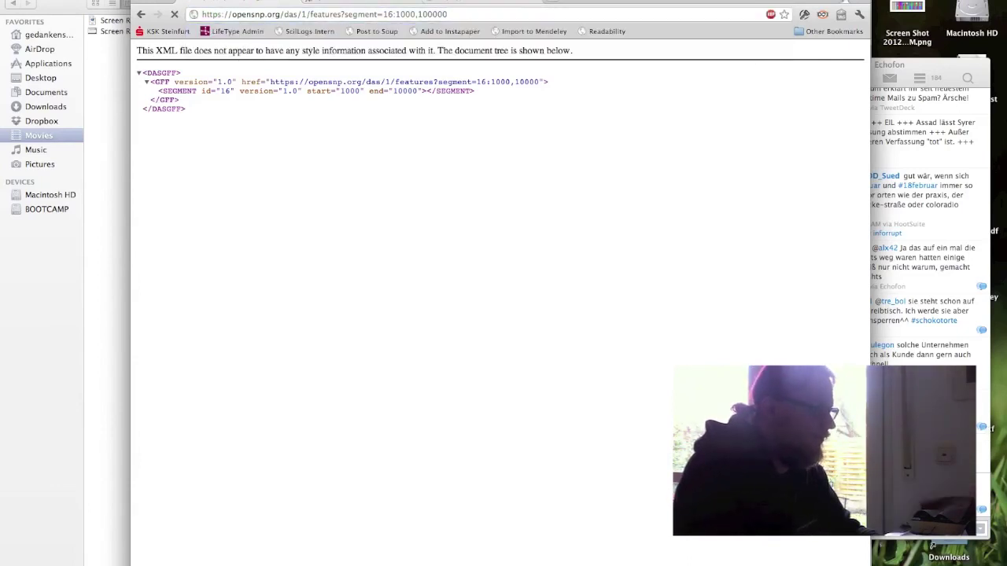